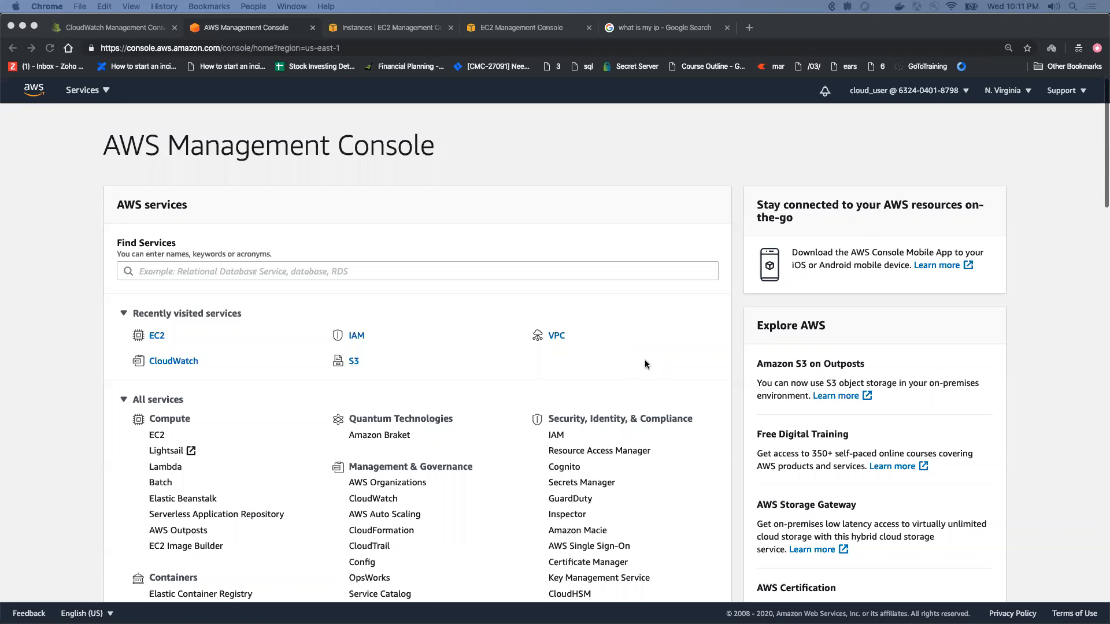
Step: Open the eni-046e4e1cb31b6a62b-all stream of the Vpcflowlogs log group in CloudWatch and examine its flow log events
click(283, 308)
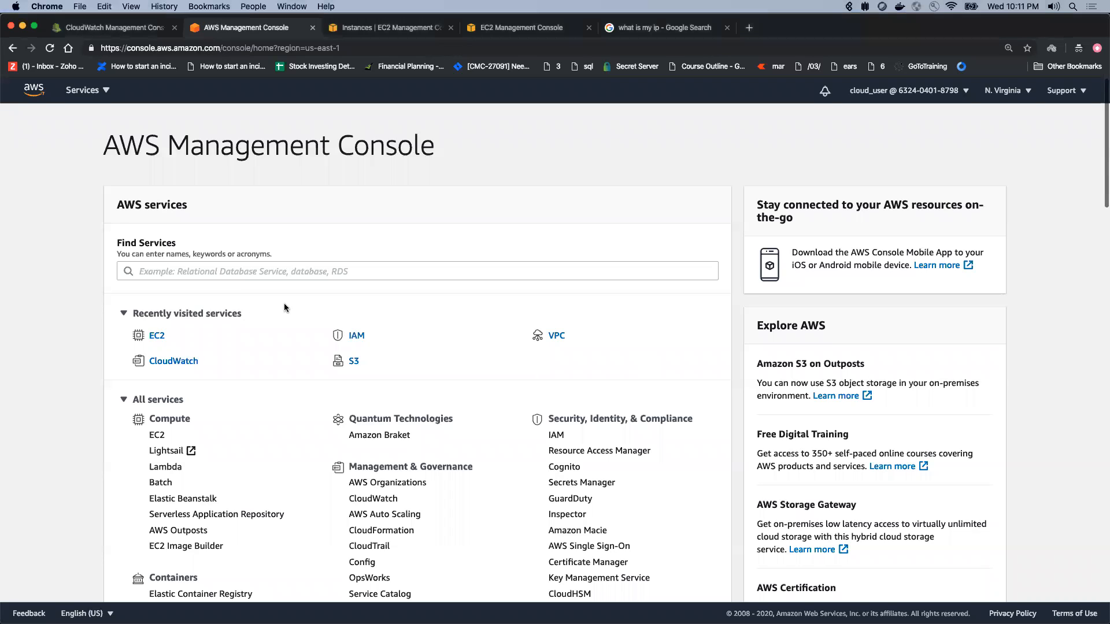
click(186, 367)
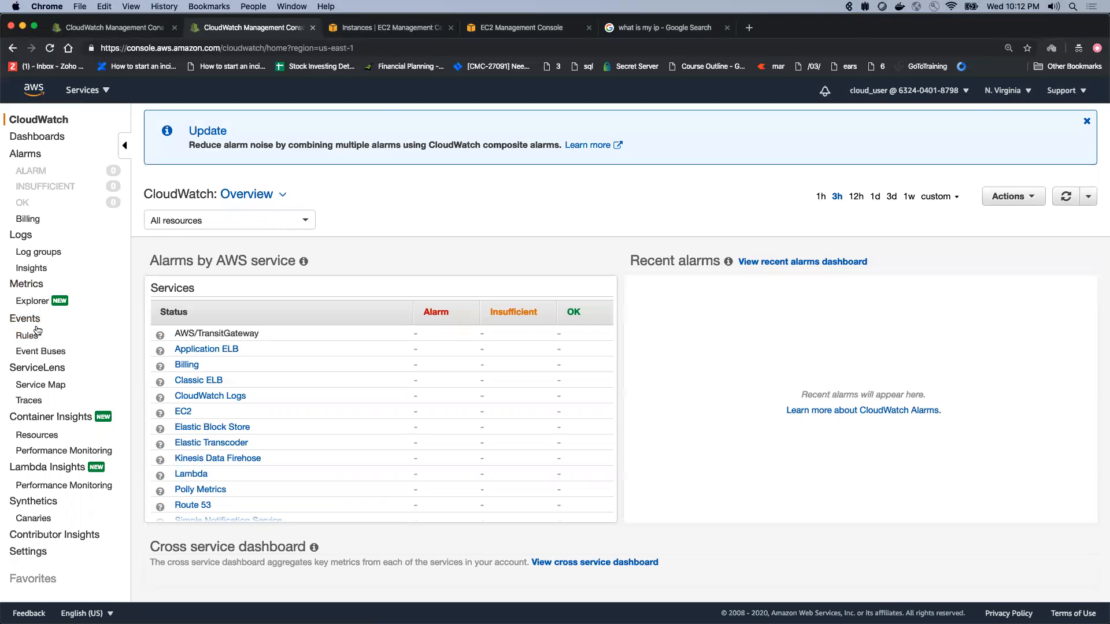
click(32, 252)
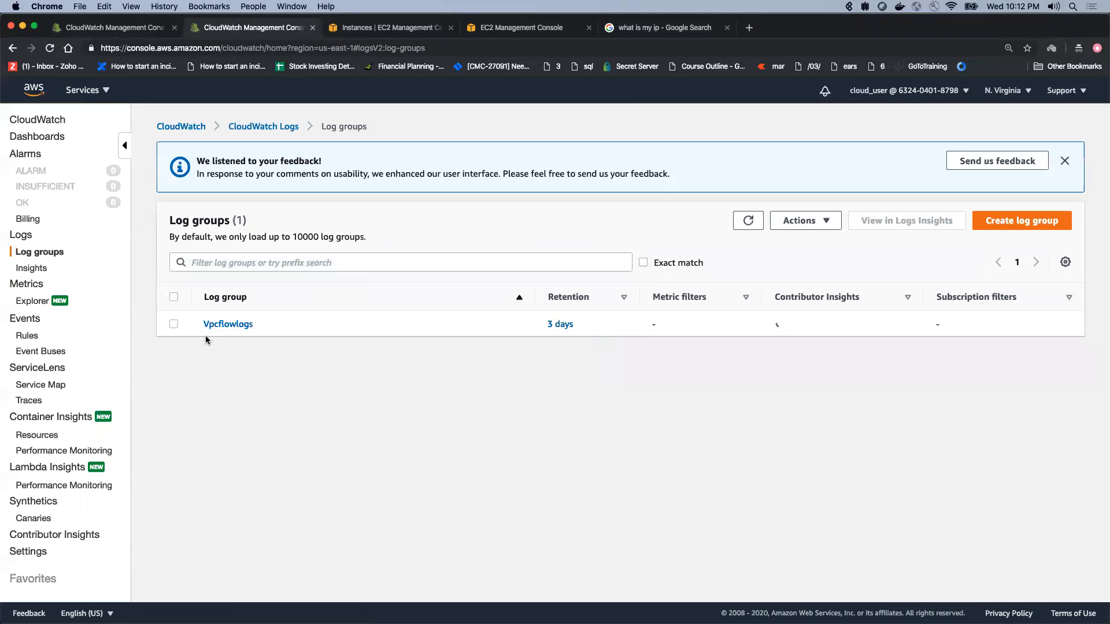
click(224, 325)
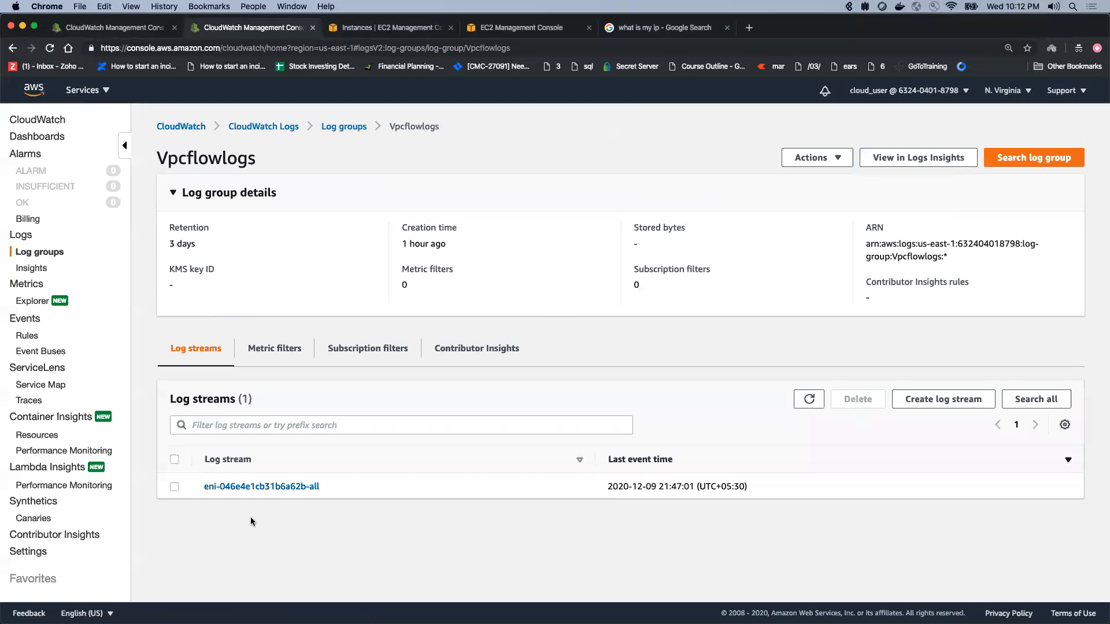
click(238, 488)
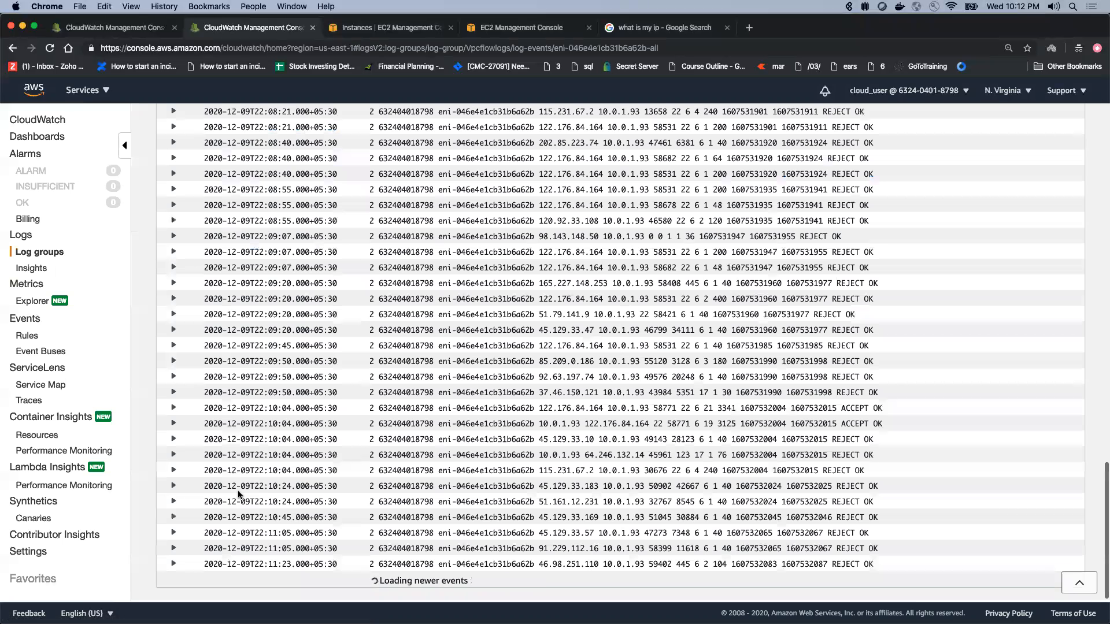
scroll(483, 448, up, 15)
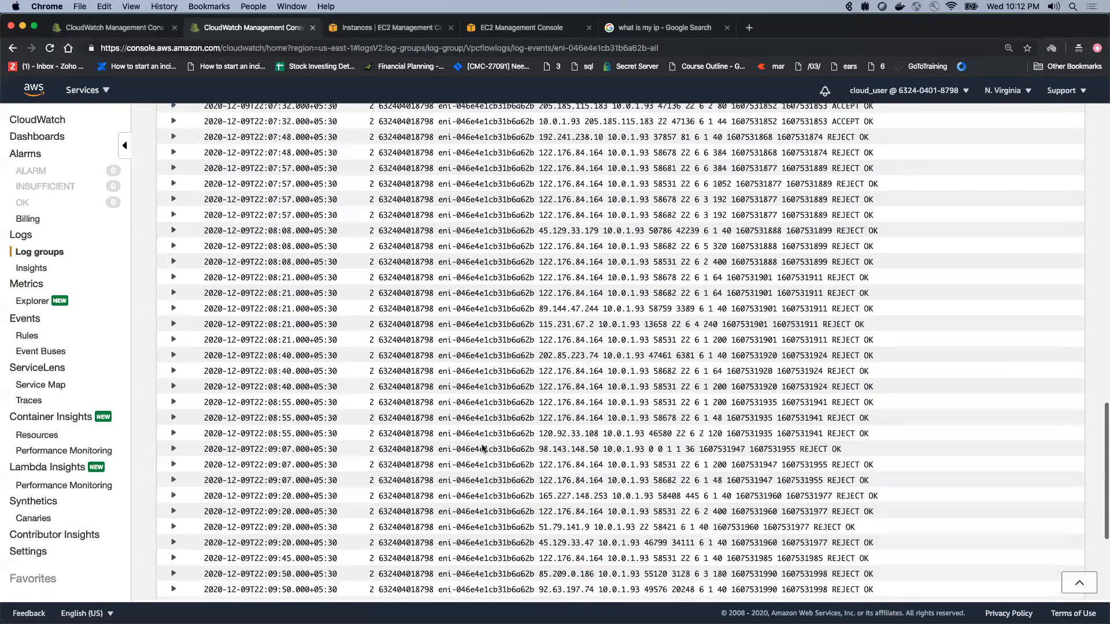
scroll(483, 448, down, 15)
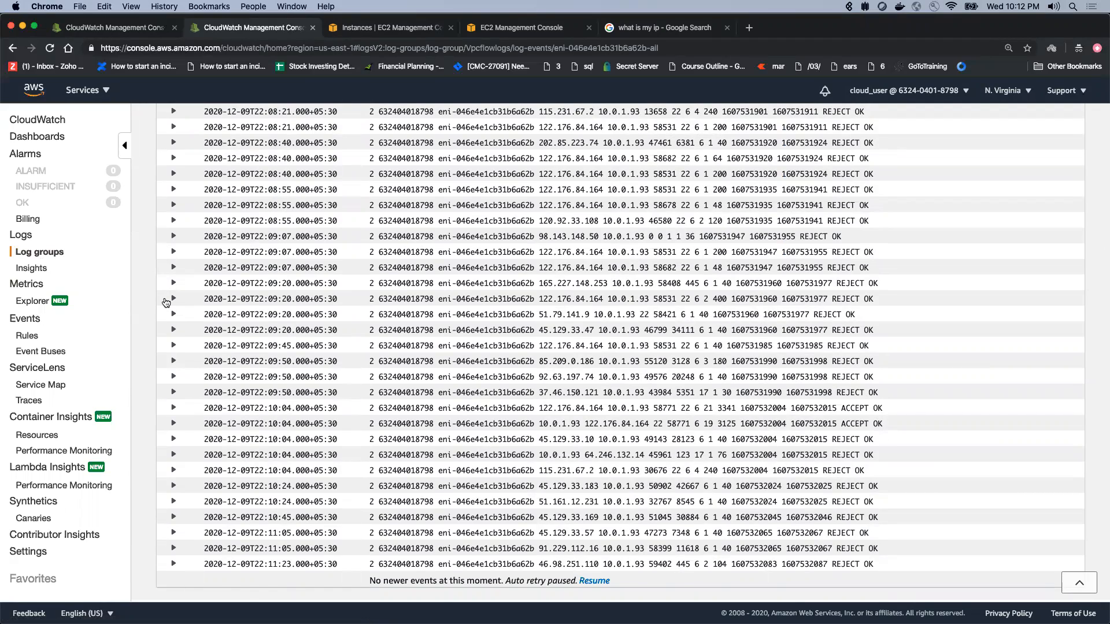
scroll(167, 304, up, 20)
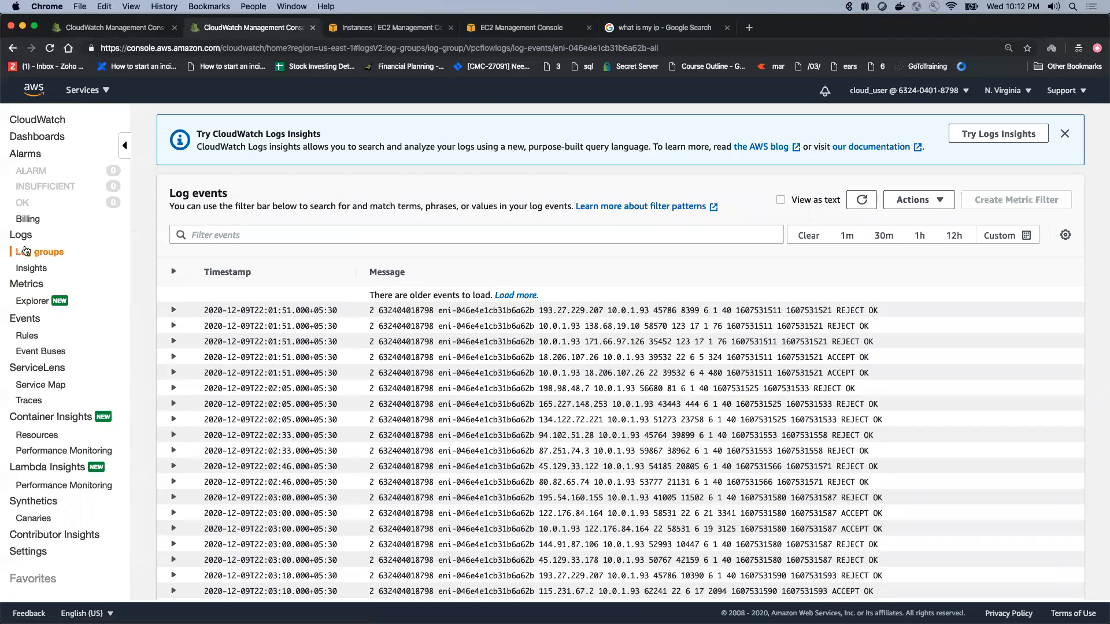
scroll(354, 229, up, 1)
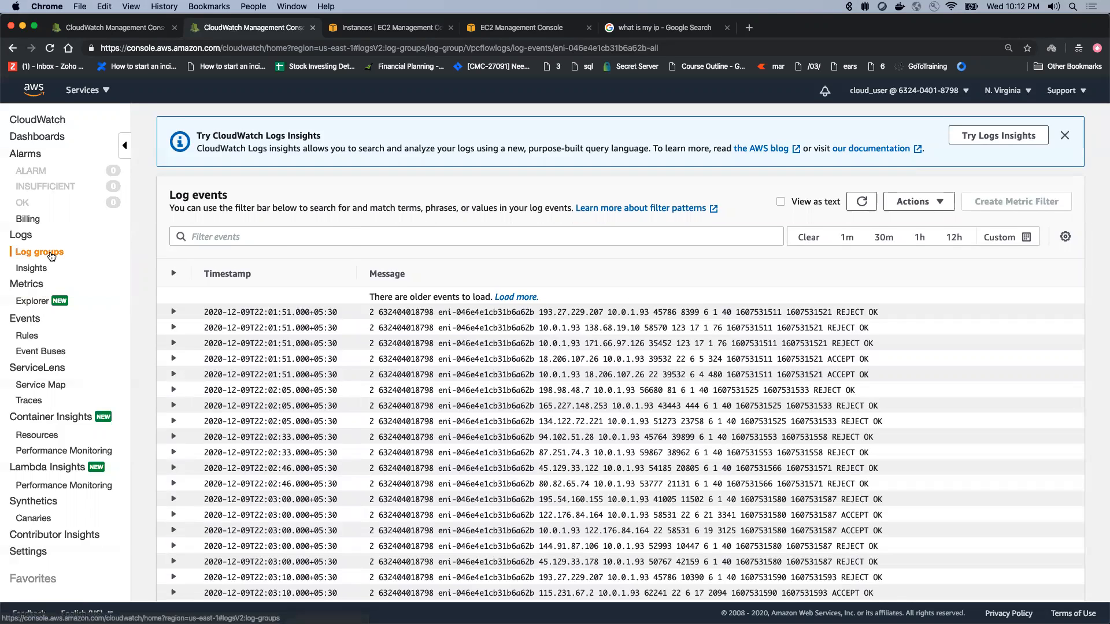
Step: Start a new metric filter for the Vpcflowlogs log group and choose eni-046e4e1cb31b6a62b-all as the test log data
click(51, 256)
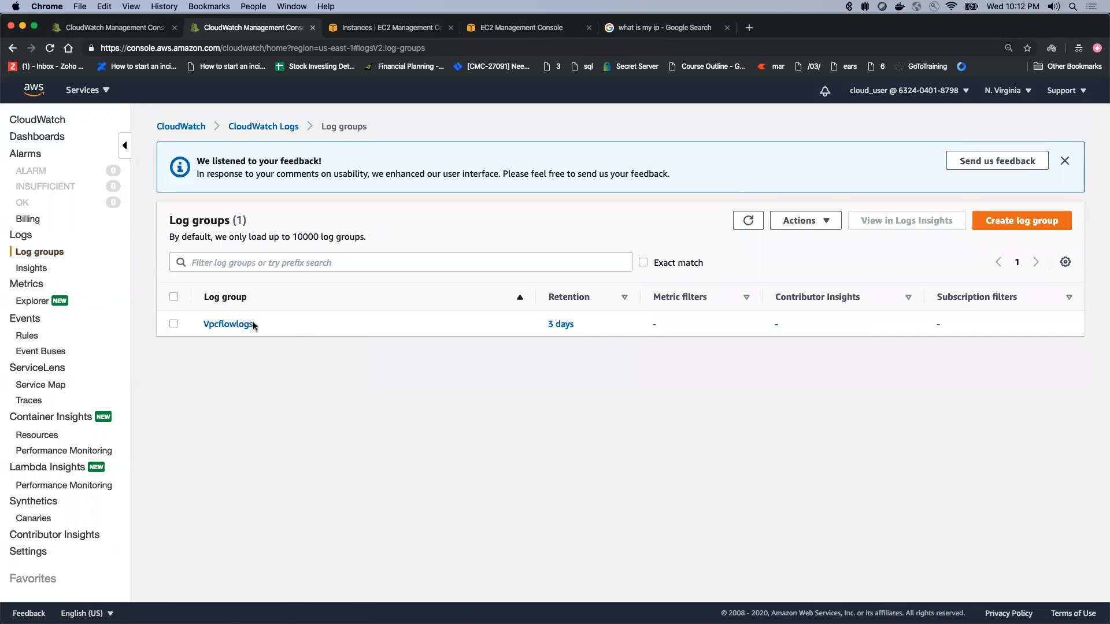
click(253, 325)
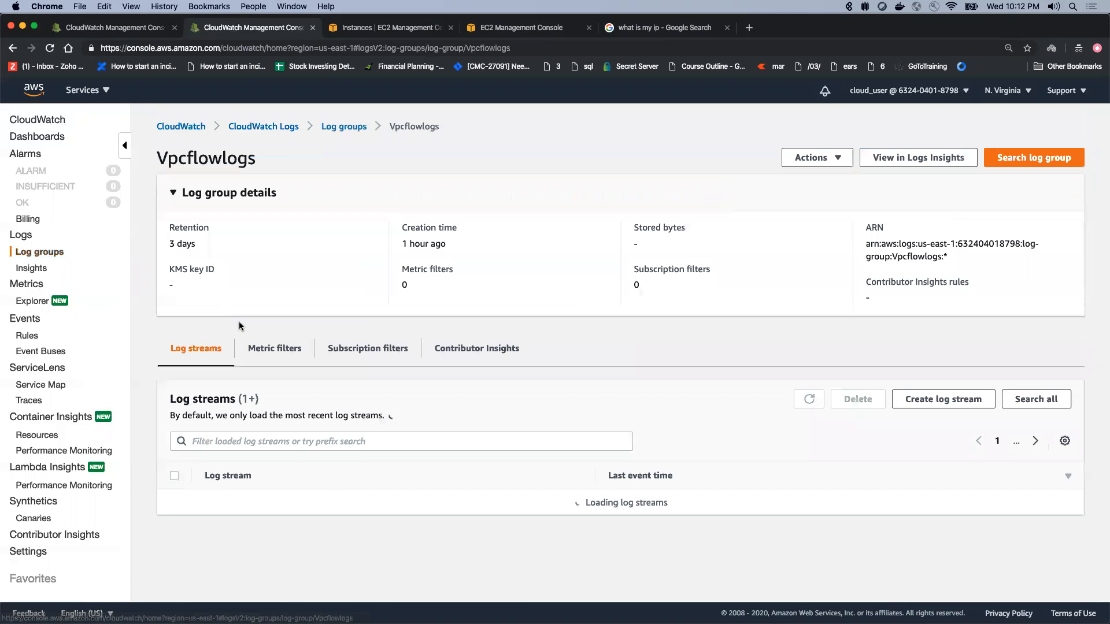
click(279, 355)
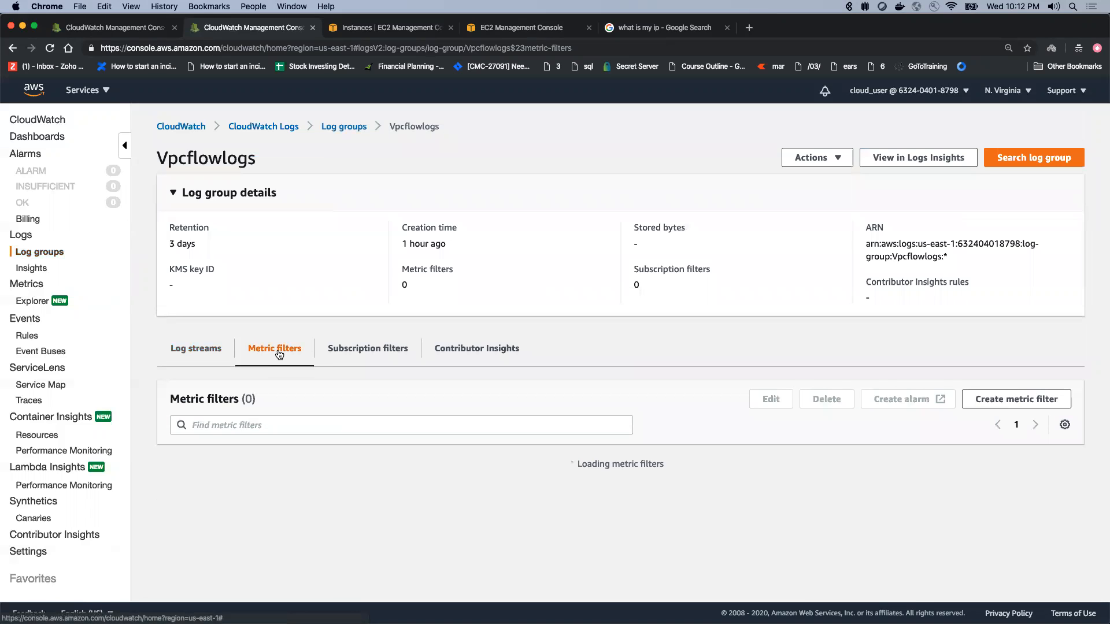
click(1016, 399)
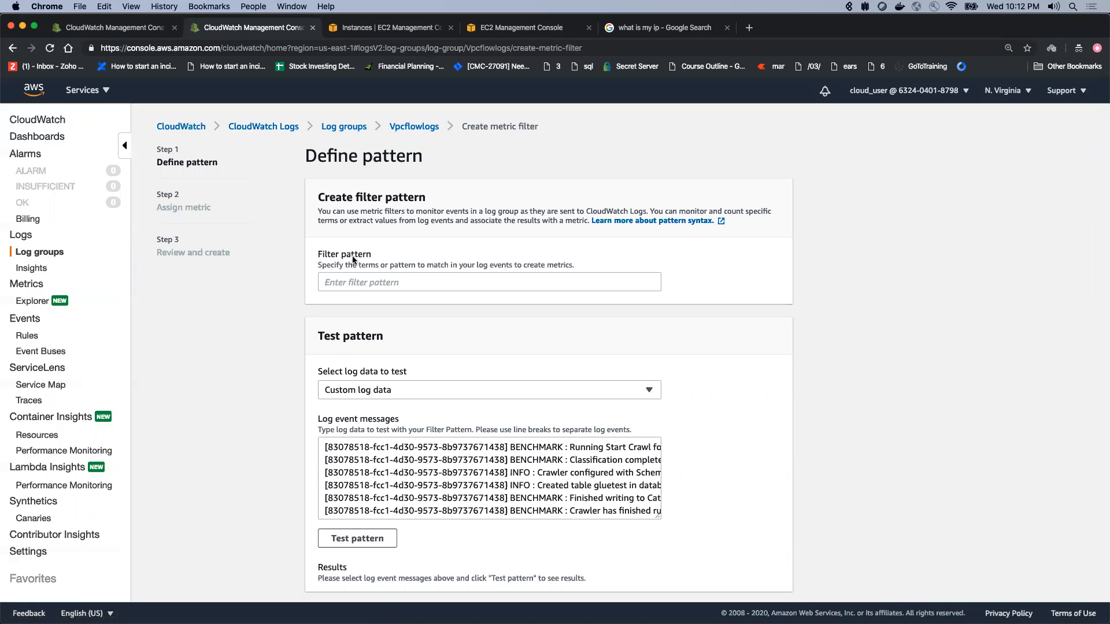
click(398, 390)
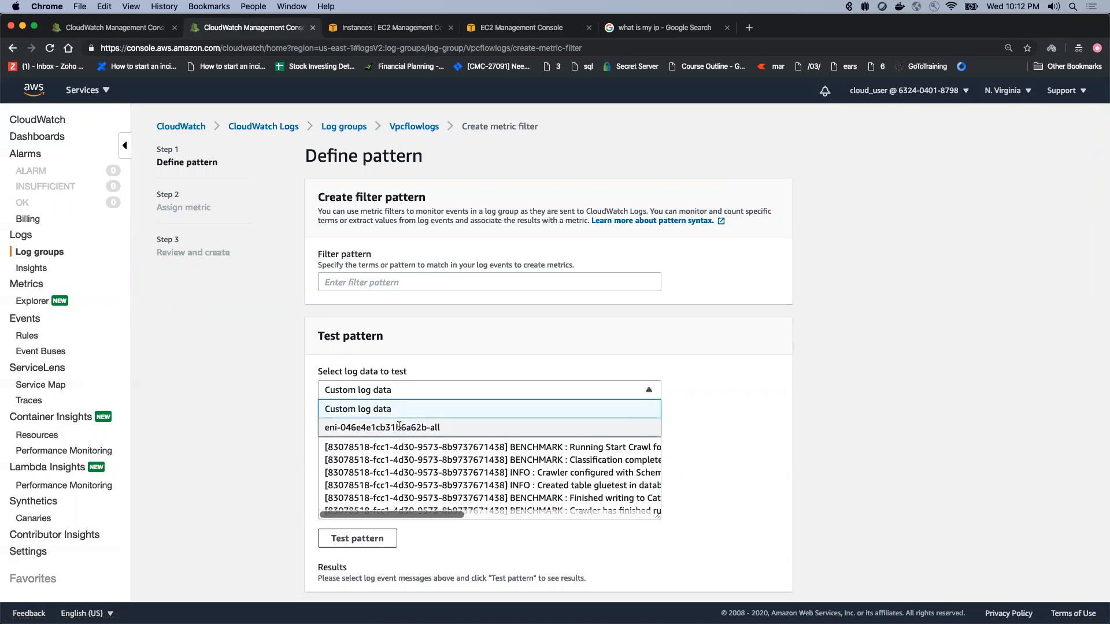
click(398, 426)
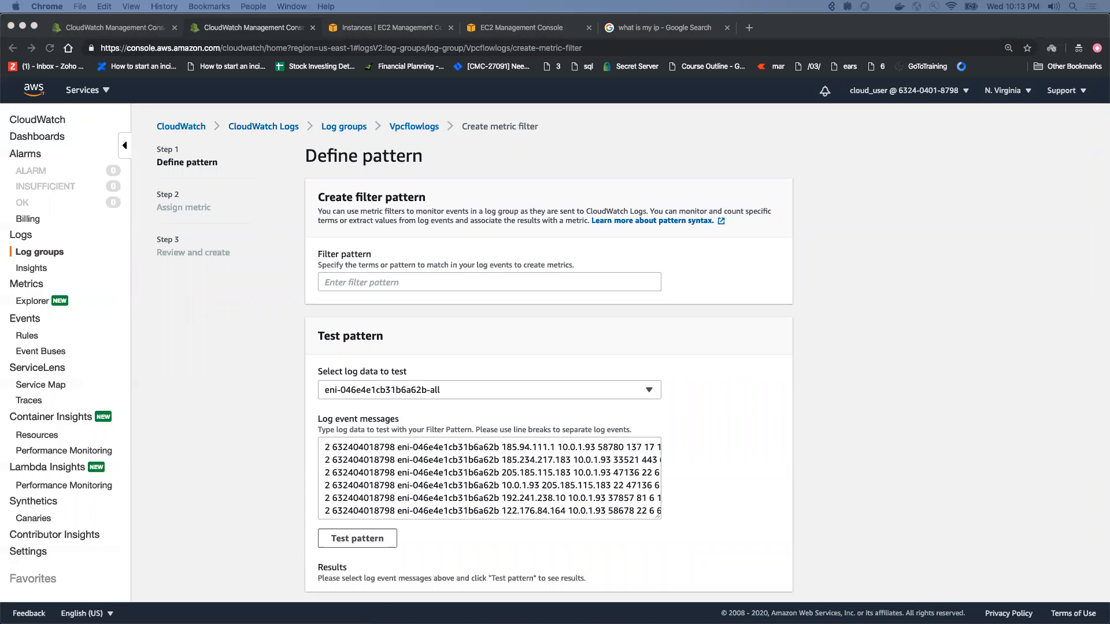
Step: Enter the filter pattern [version, account, eni, source, destination, srcport, destport="22", protocol="6", packets, bytes, windowstart, windowend, action="REJECT", flowlogstatus]
click(469, 281)
text([version, account, eni, source, destination, srcport, destport="22", protocol="6", packets, bytes, windowstart, windowend, action="REJECT", flowlogstatus])
key(super+Left)
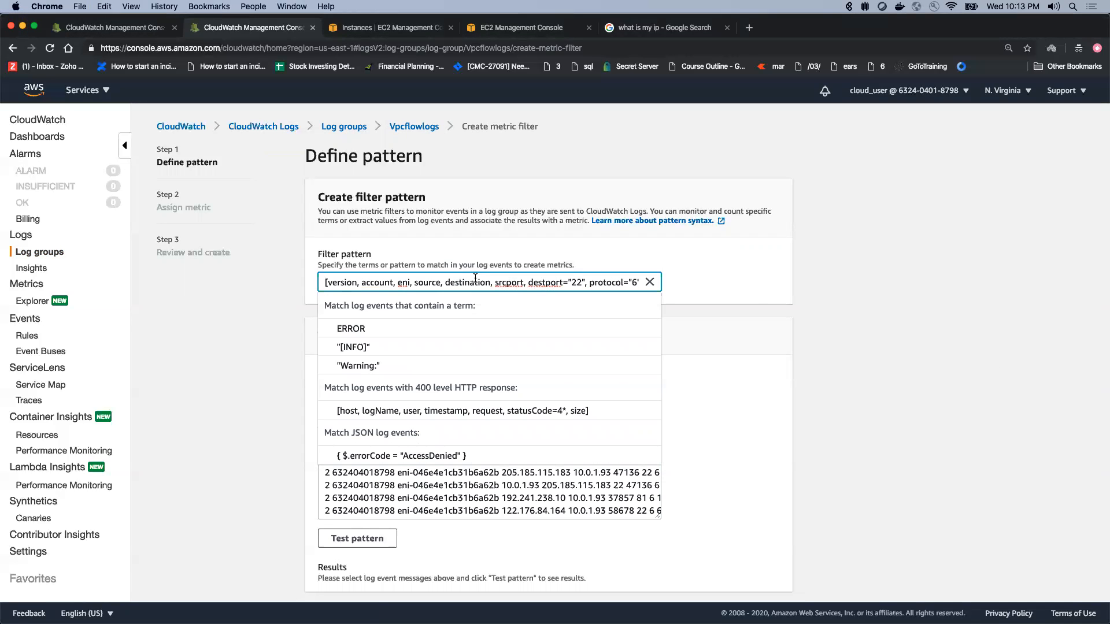
click(828, 267)
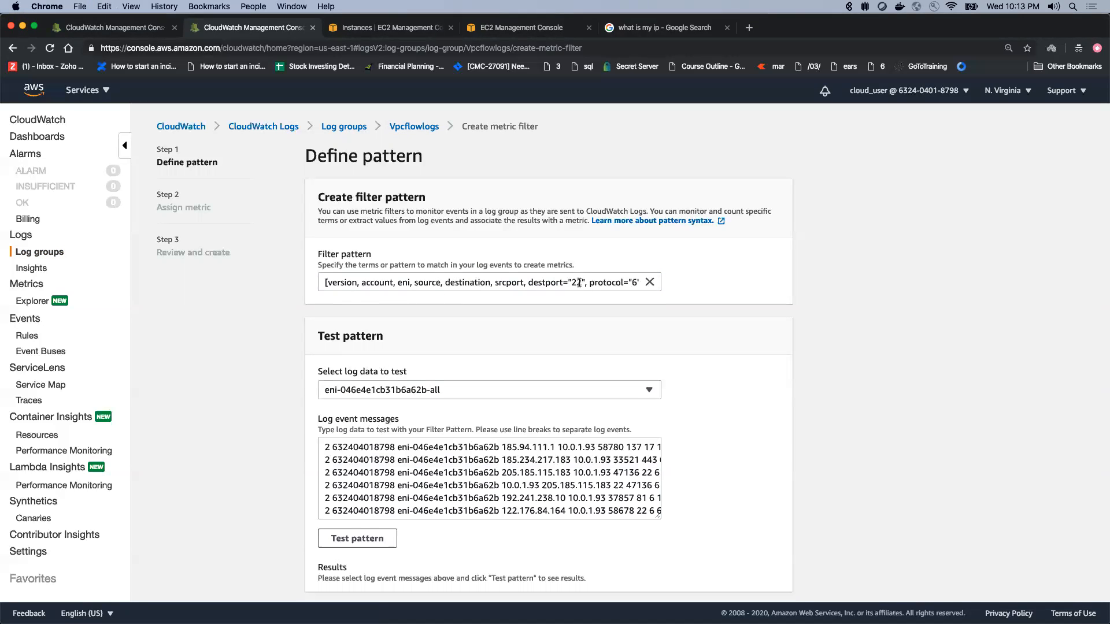
drag(585, 282, 529, 283)
scroll(547, 282, right, 10)
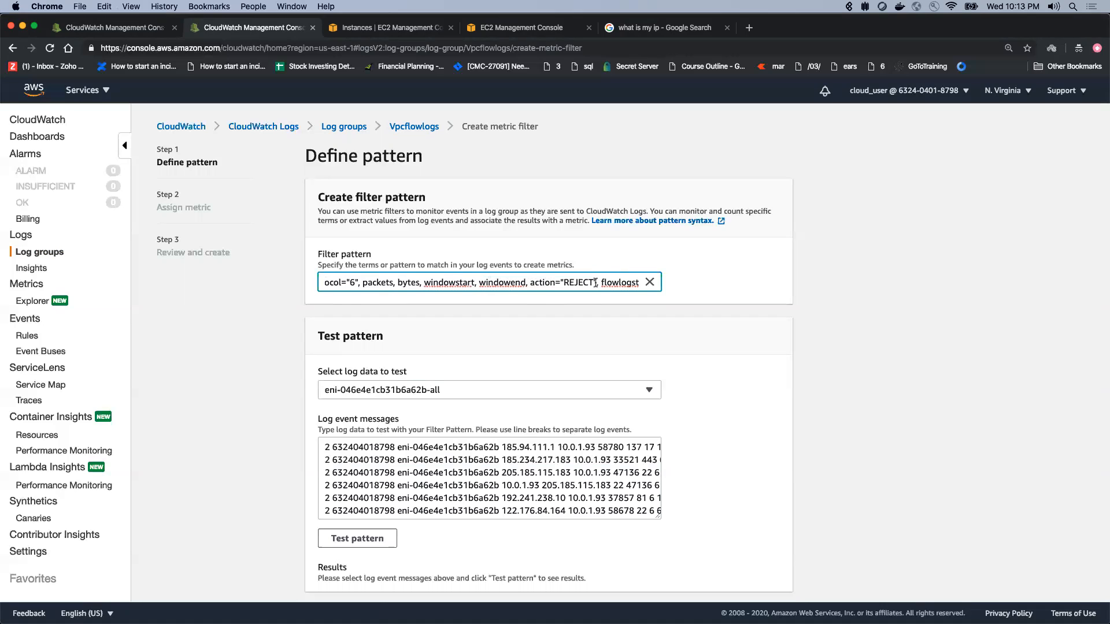
drag(596, 283, 531, 284)
click(548, 283)
scroll(578, 283, right, 3)
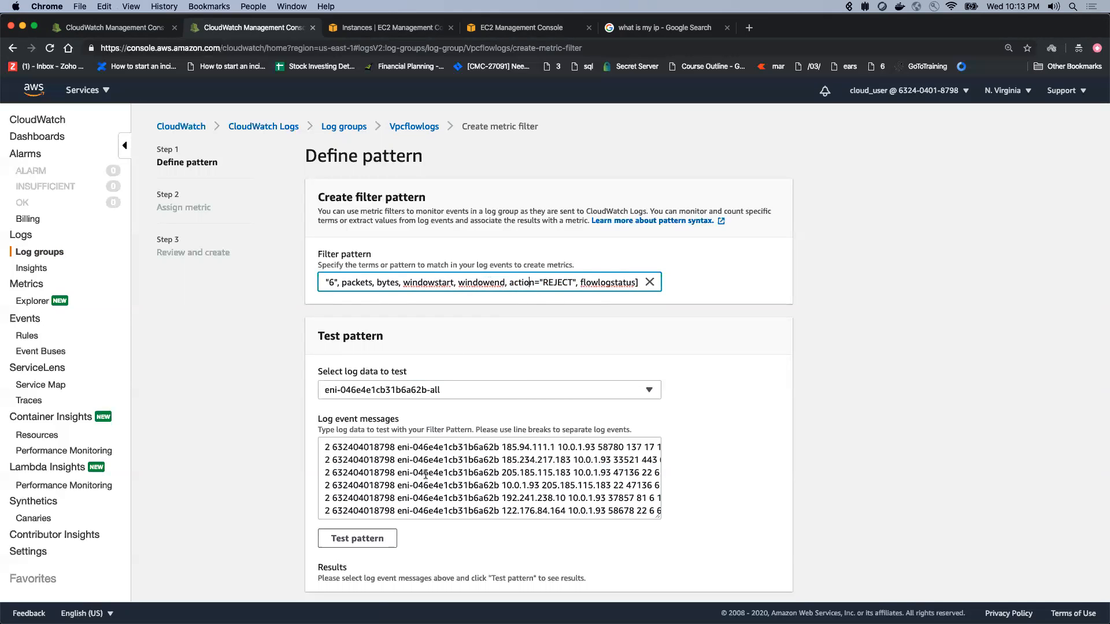
Step: Test the filter pattern against the selected log data, check the matched events and proceed to the metric assignment
click(366, 535)
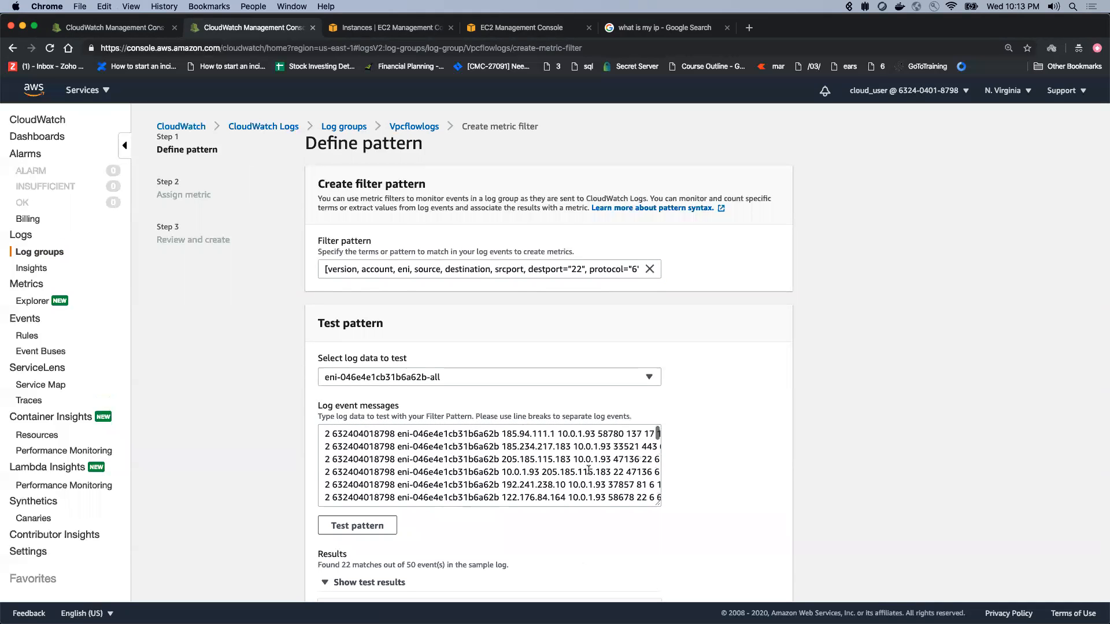
scroll(706, 492, down, 3)
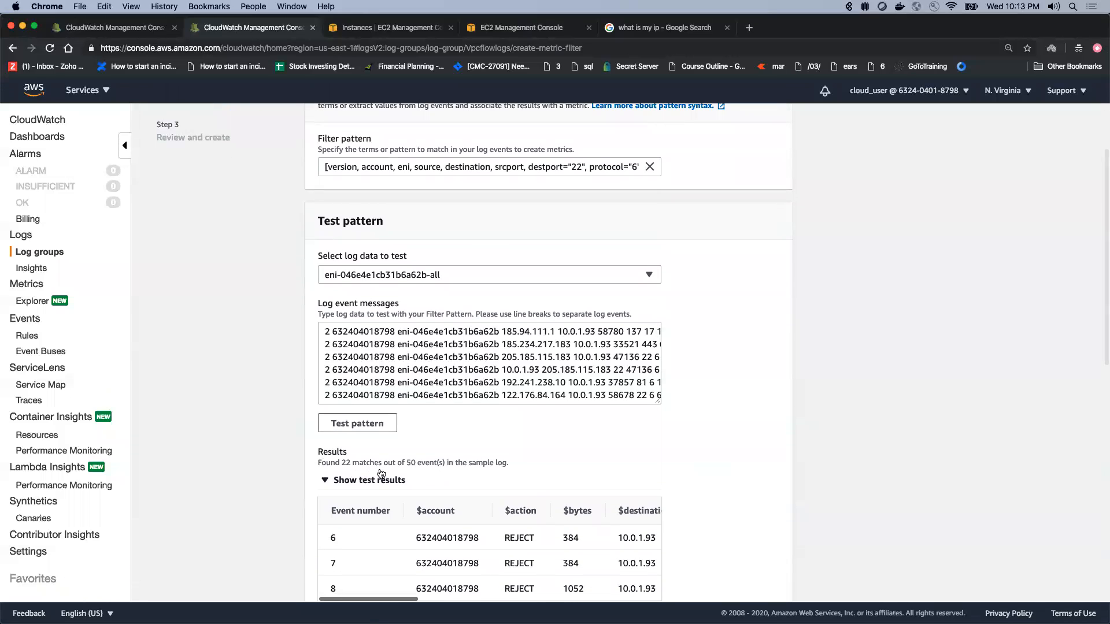
scroll(612, 256, up, 3)
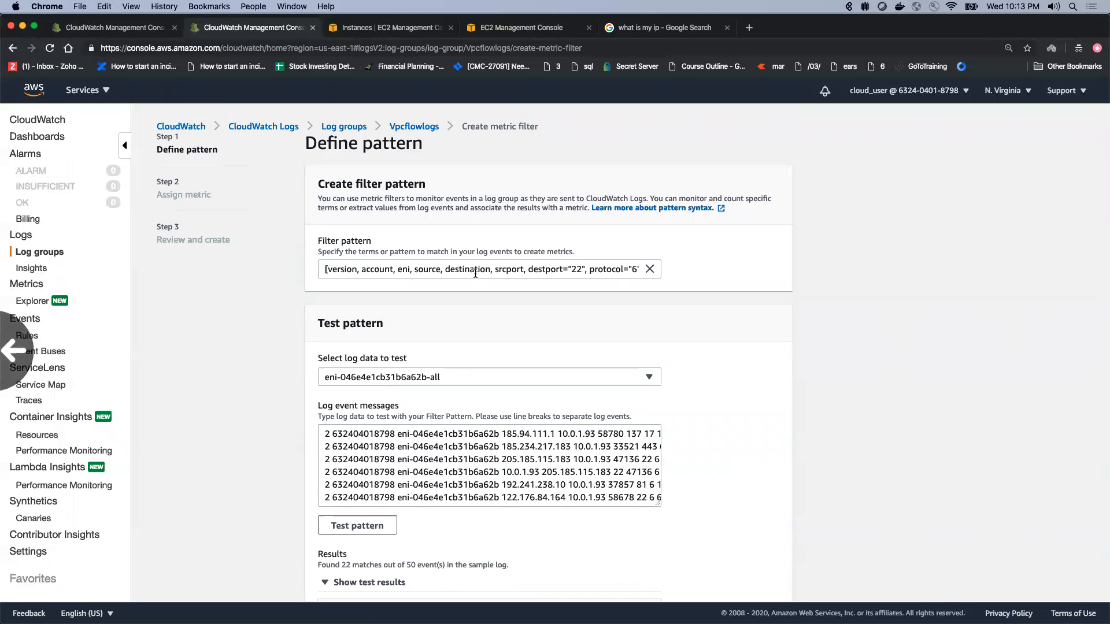
scroll(531, 360, down, 5)
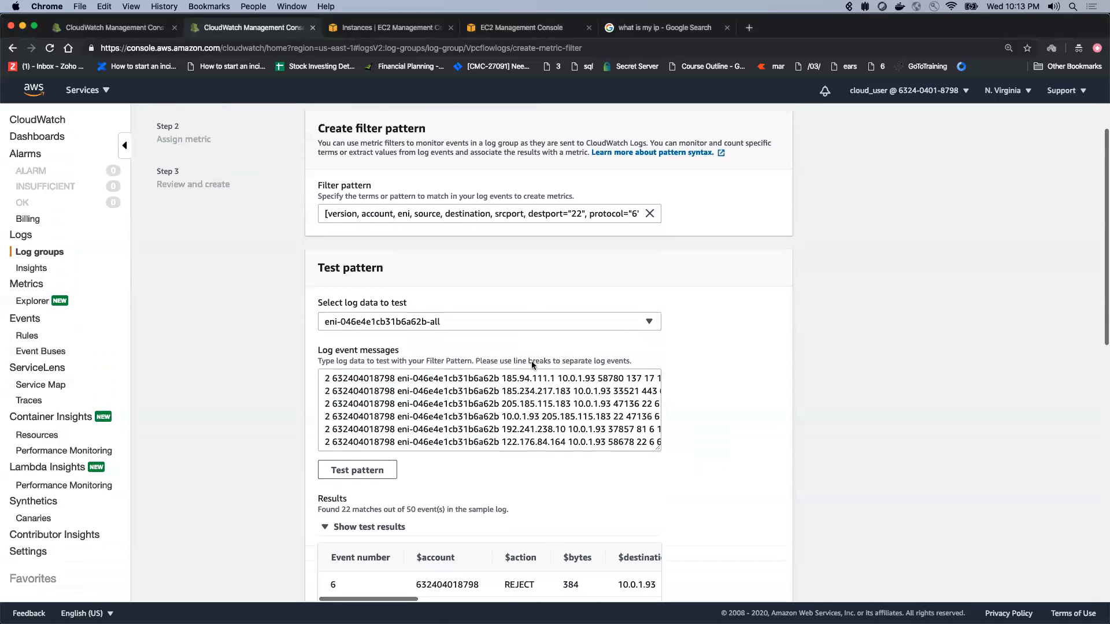
scroll(532, 365, up, 5)
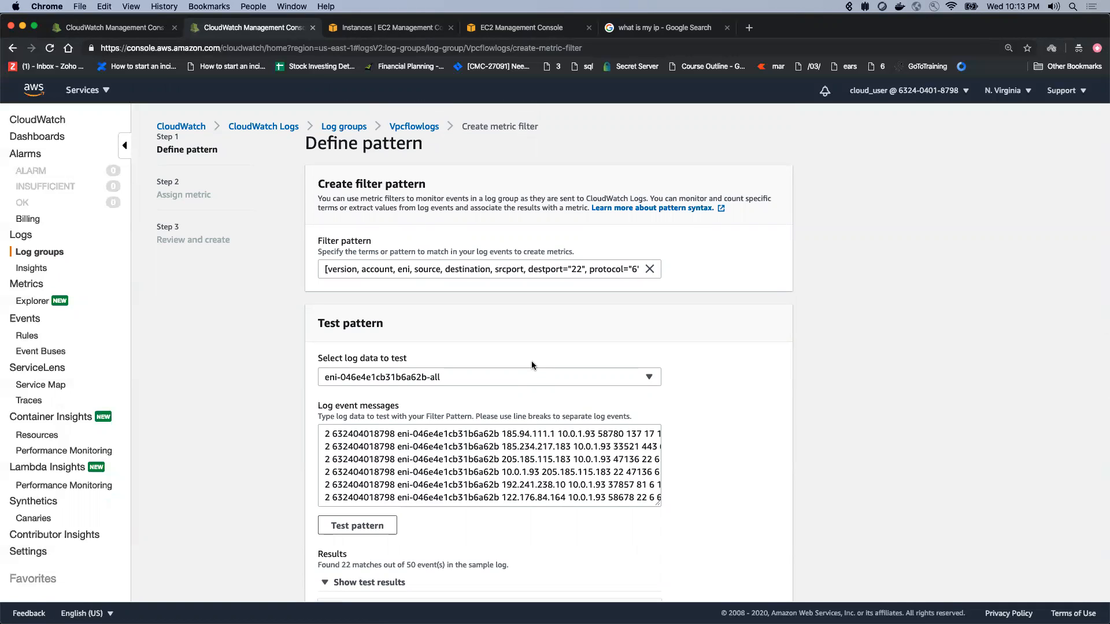
scroll(796, 406, down, 15)
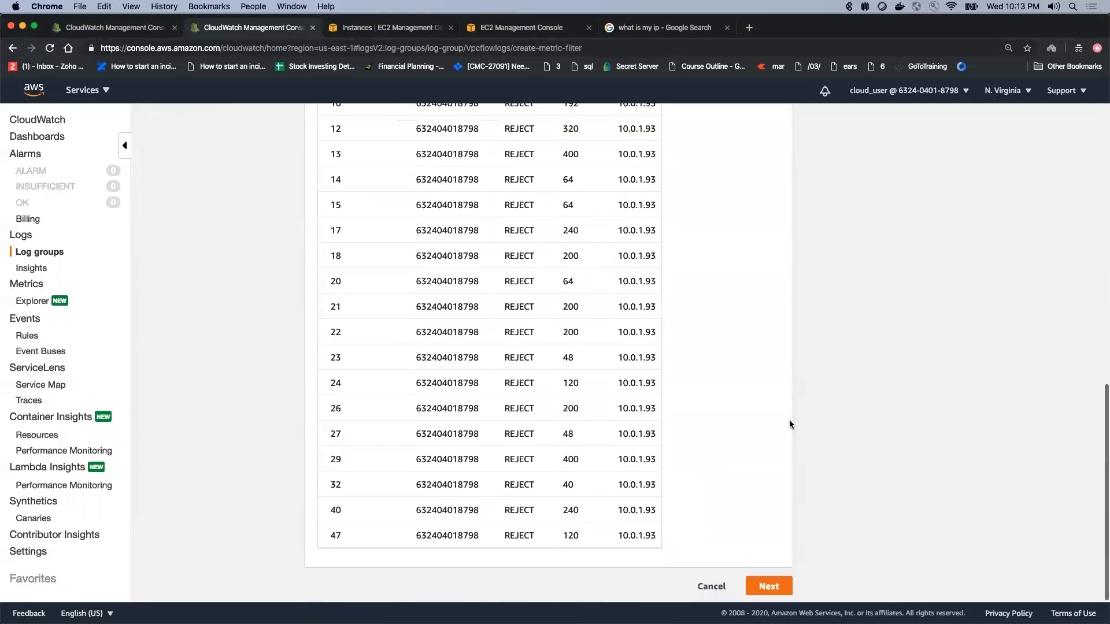
click(768, 588)
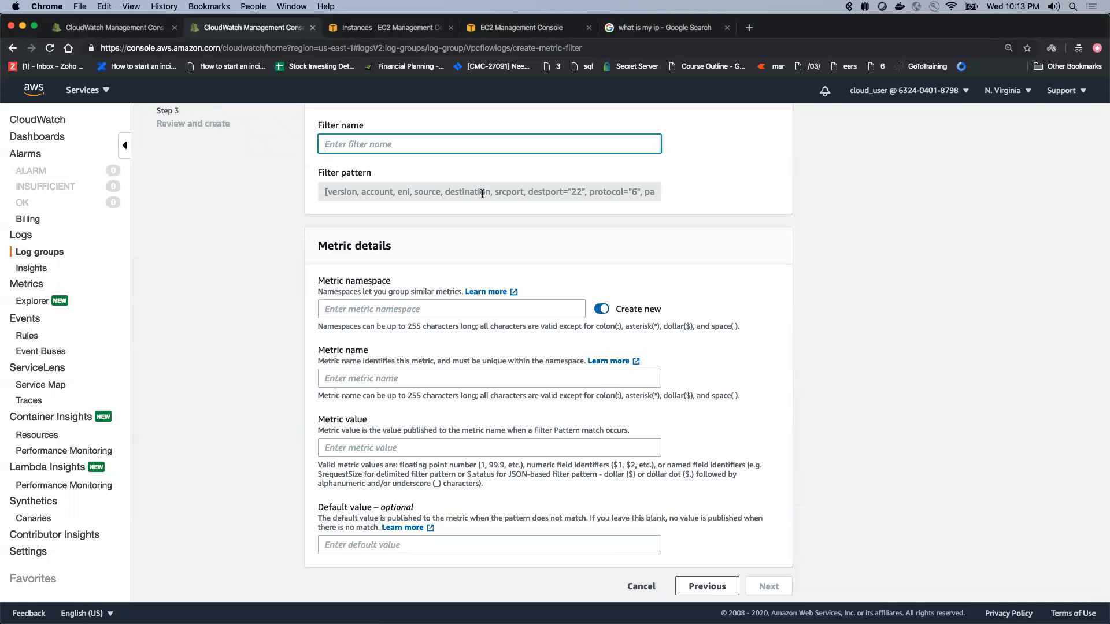
Step: Name the metric filter ssh-port-22-reject
scroll(519, 205, up, 2)
click(402, 202)
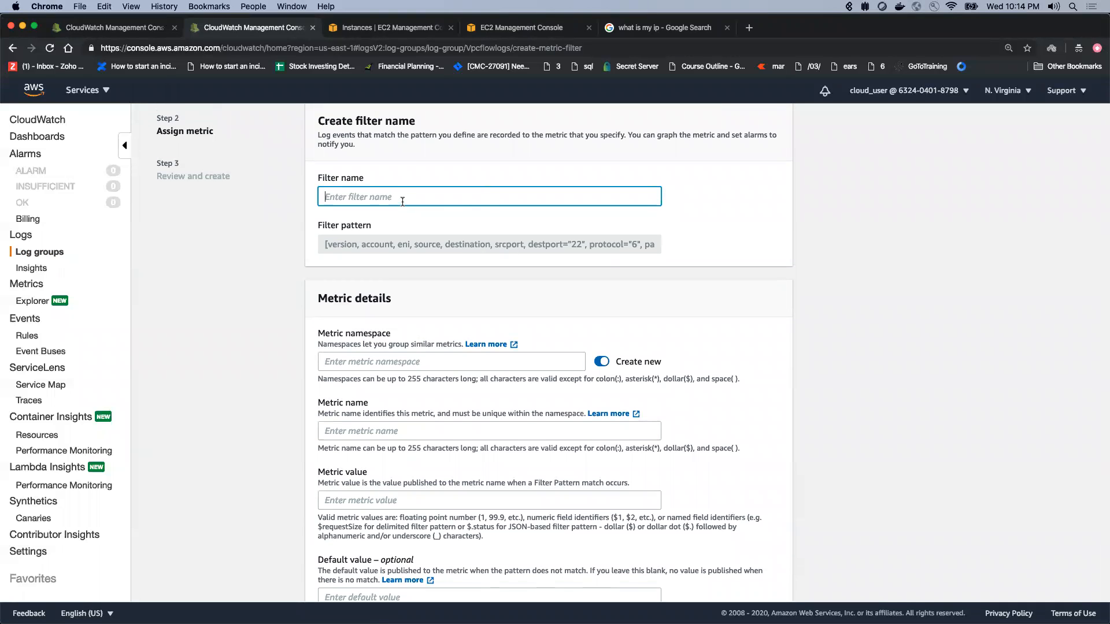
text(ssh-port-22-reject)
drag(402, 198, 325, 197)
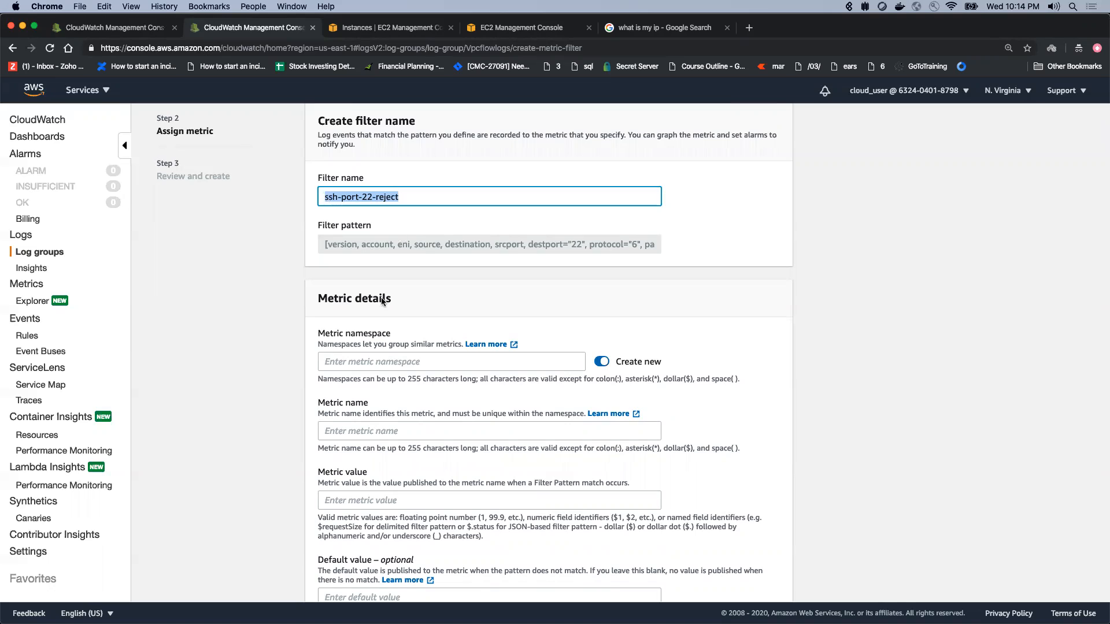
Step: Set the metric namespace to Vpcflowlogs and the metric name to SSHReject
click(370, 360)
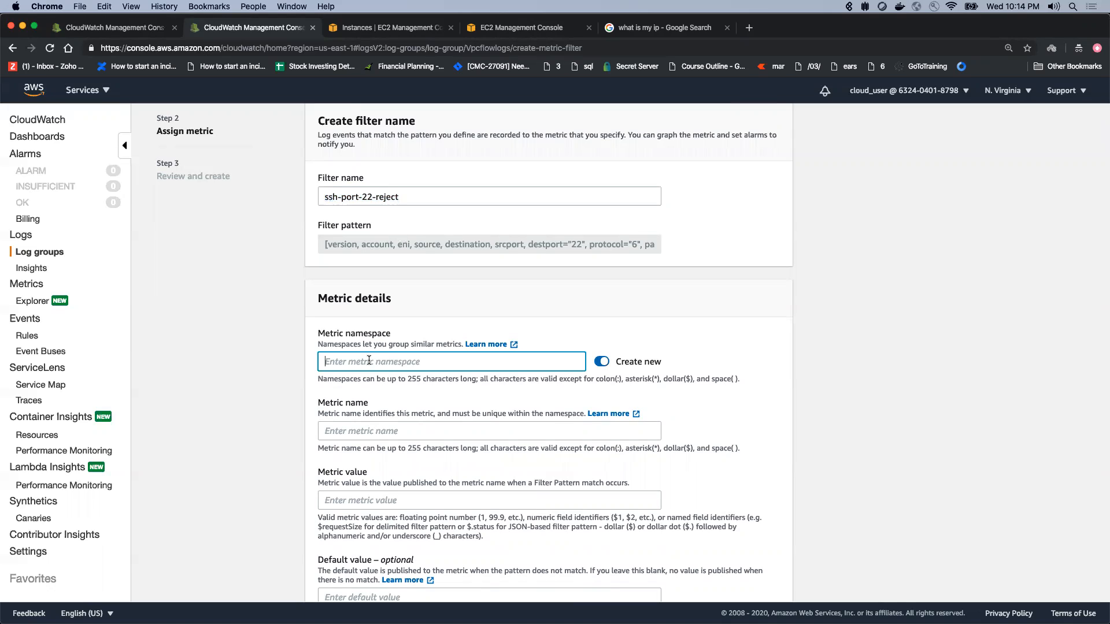
text(Vpcflowlogs)
click(366, 432)
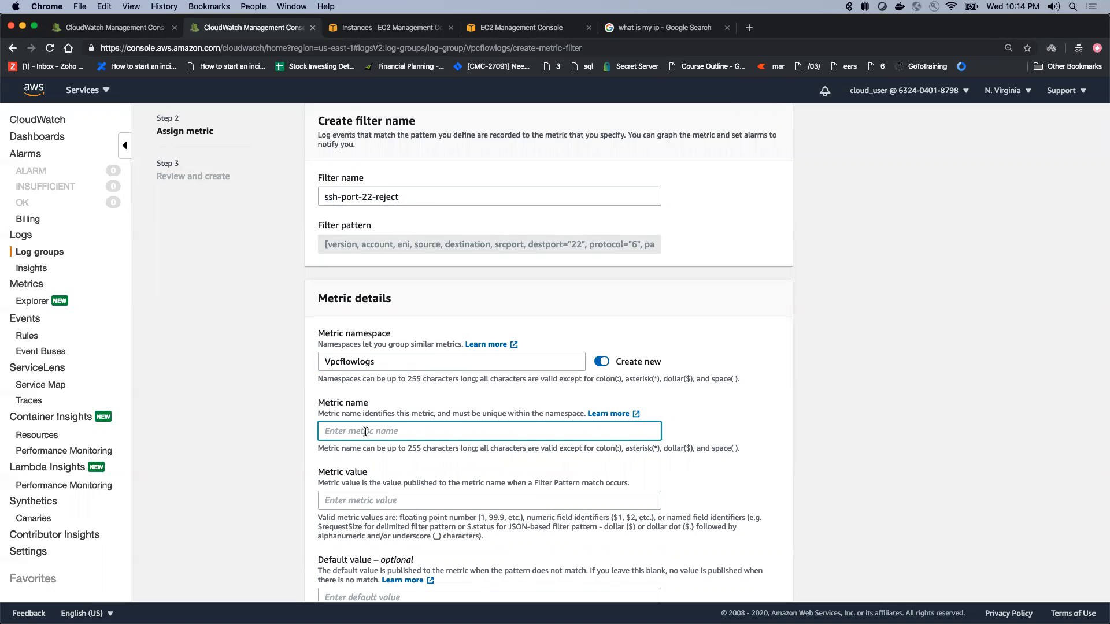
text(SSHRejec)
key(BackSpace)
key(BackSpace)
key(BackSpace)
text(ject)
Step: Set the metric value to 1, leave the default value empty and create the metric filter
click(359, 448)
text(1)
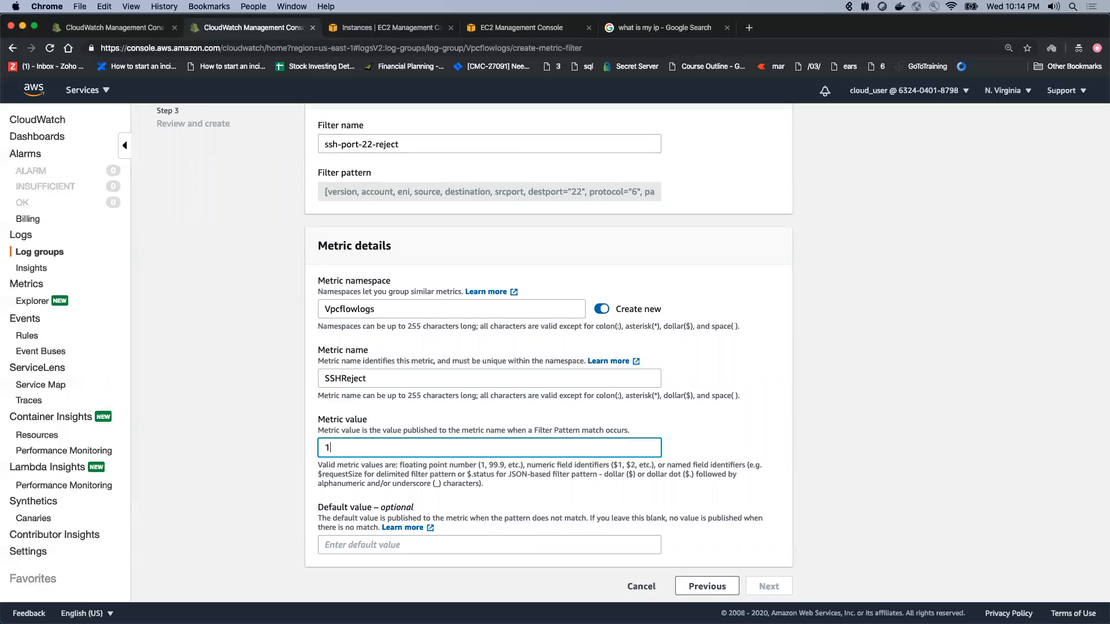
click(747, 444)
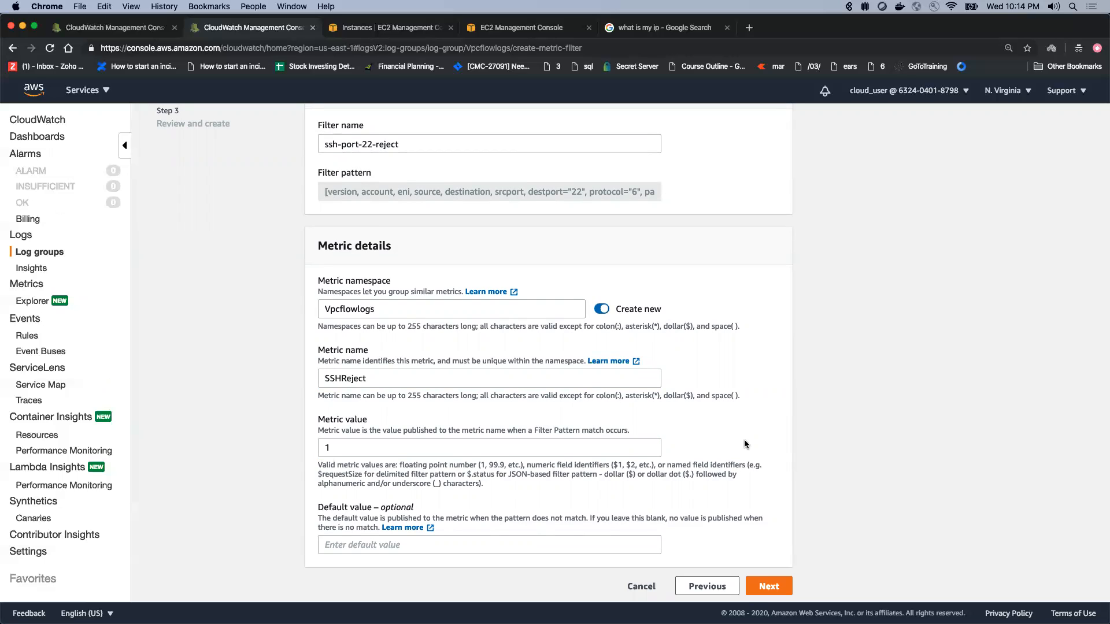
click(769, 588)
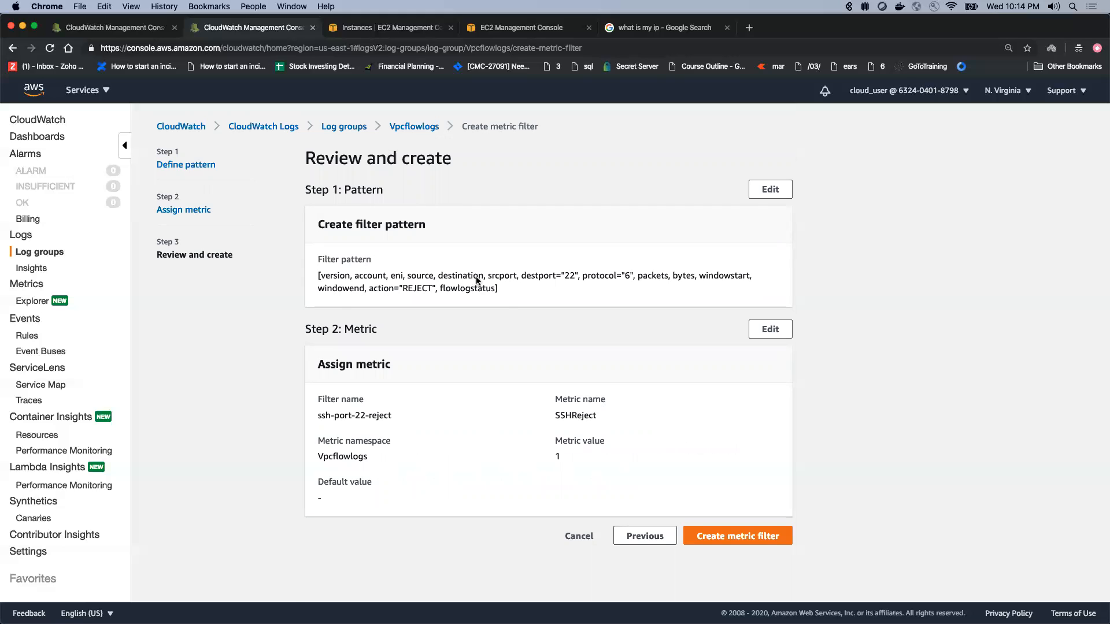
click(749, 531)
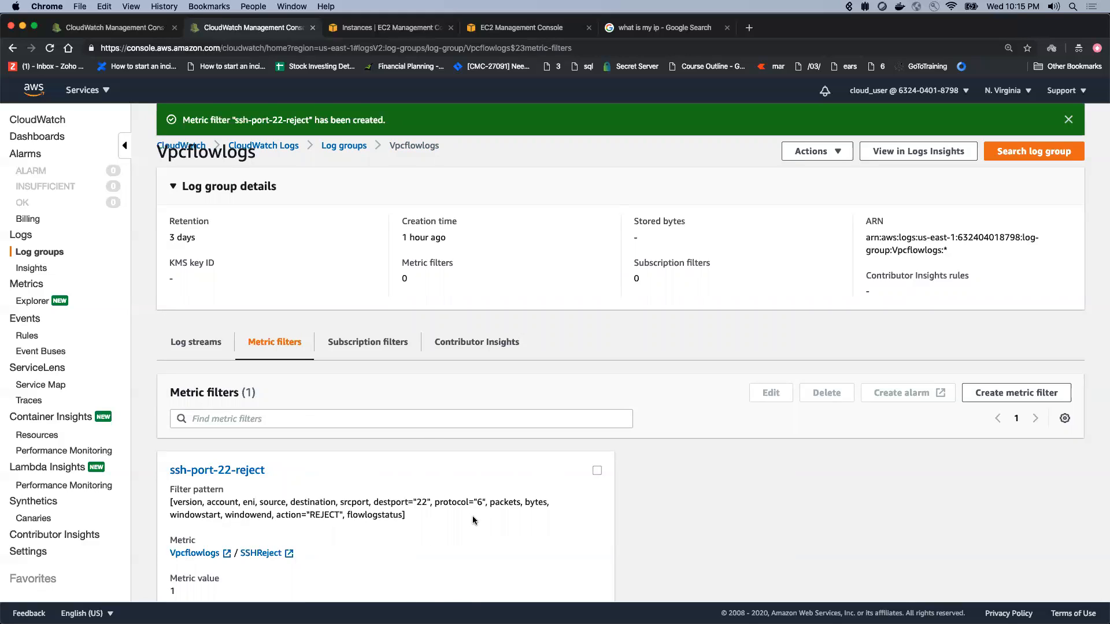
Step: Start creating an alarm from the ssh-port-22-reject metric filter and set the metric period to 1 minute
click(597, 472)
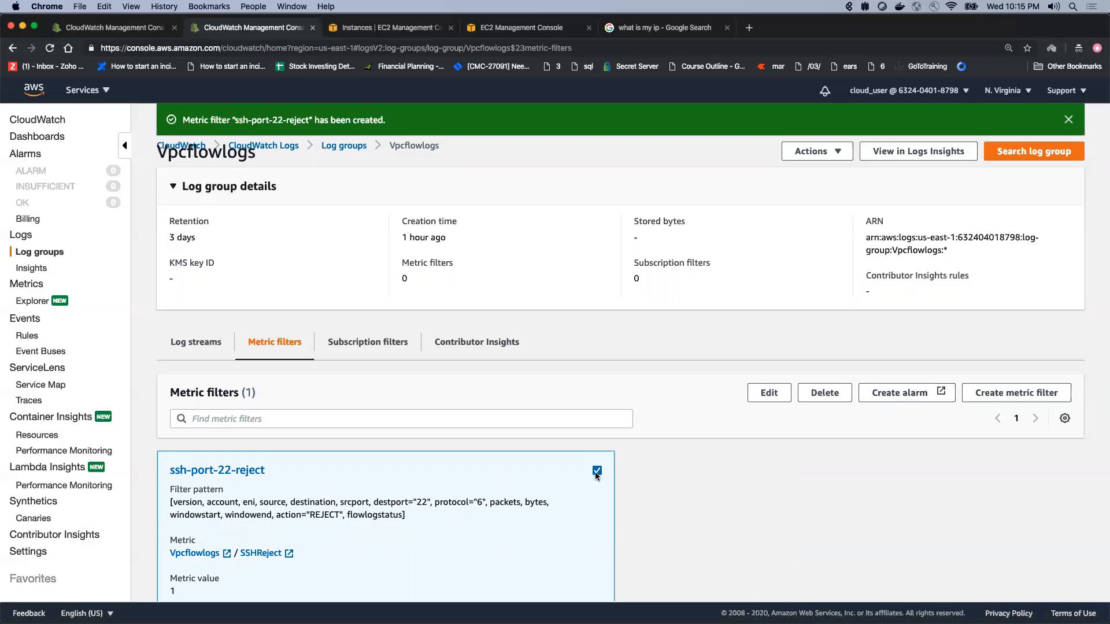
click(908, 399)
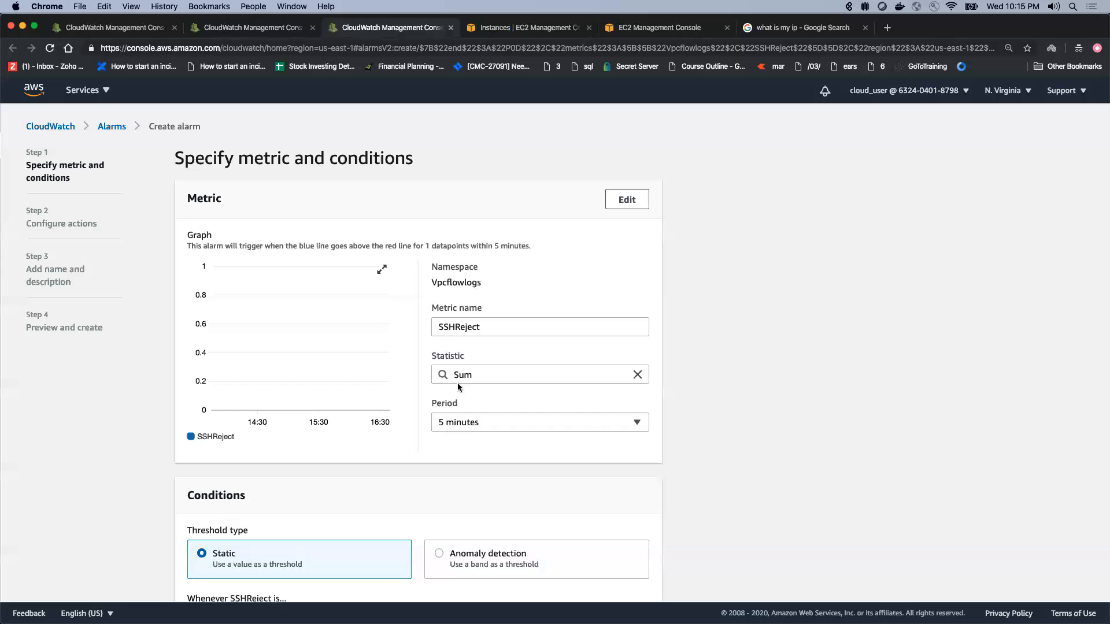
click(463, 424)
click(458, 293)
Step: Set the alarm condition to Greater/Equal with a threshold value of 1 and proceed to the alarm actions
scroll(437, 353, down, 3)
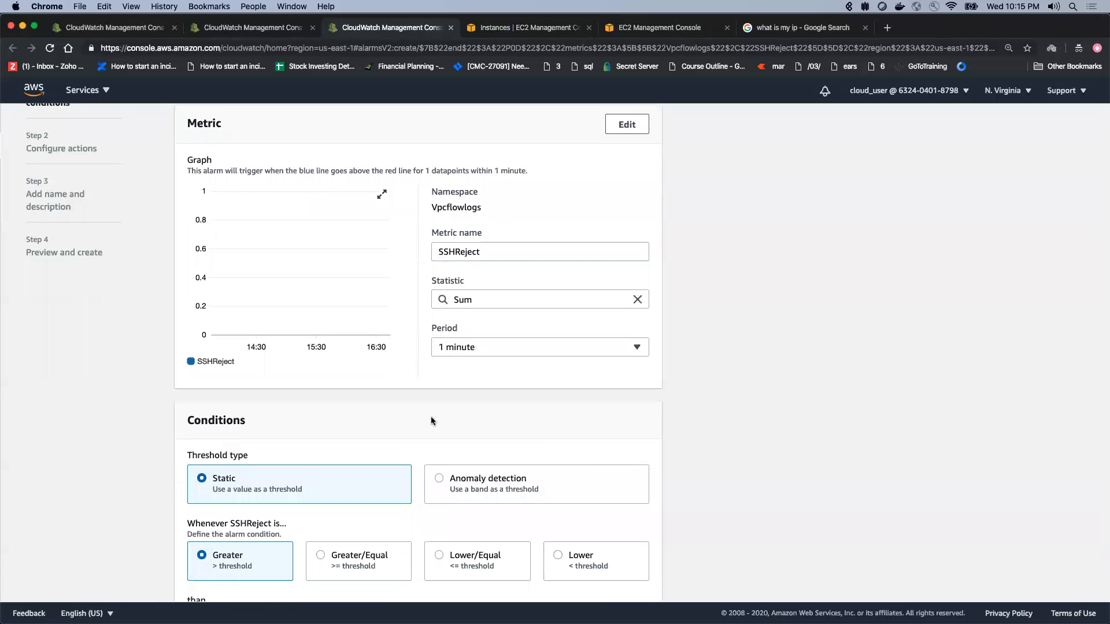
scroll(348, 437, down, 5)
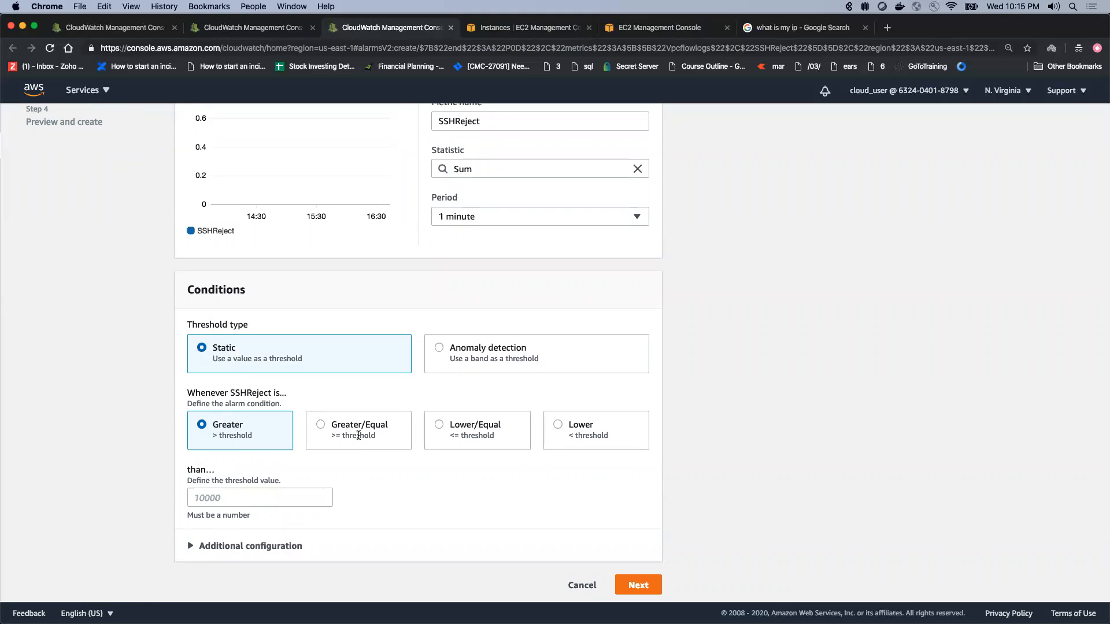
click(339, 428)
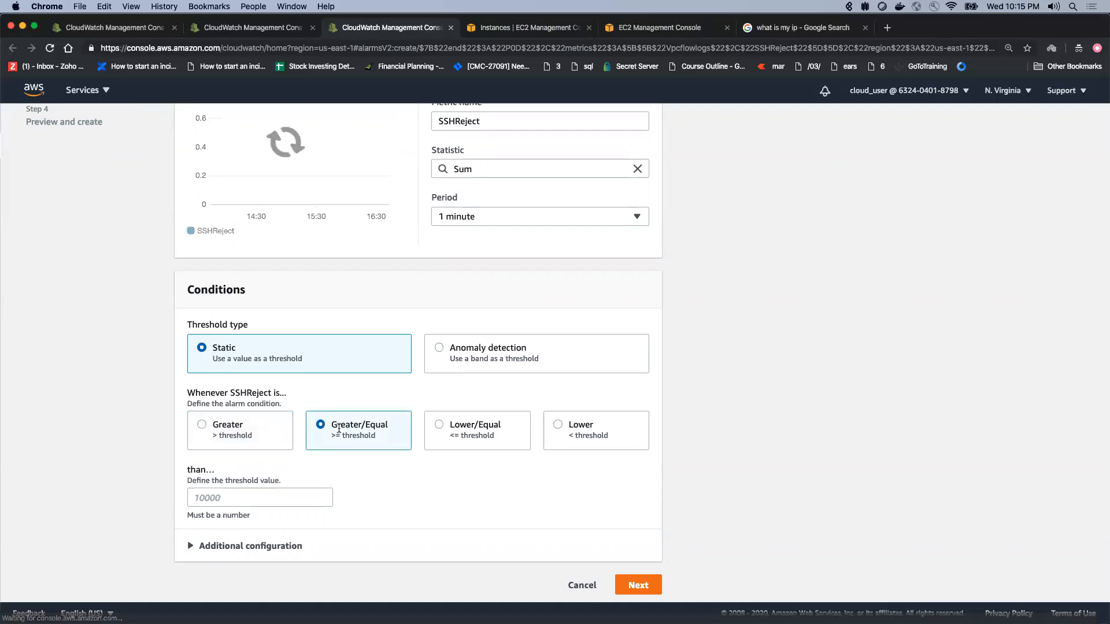
click(228, 498)
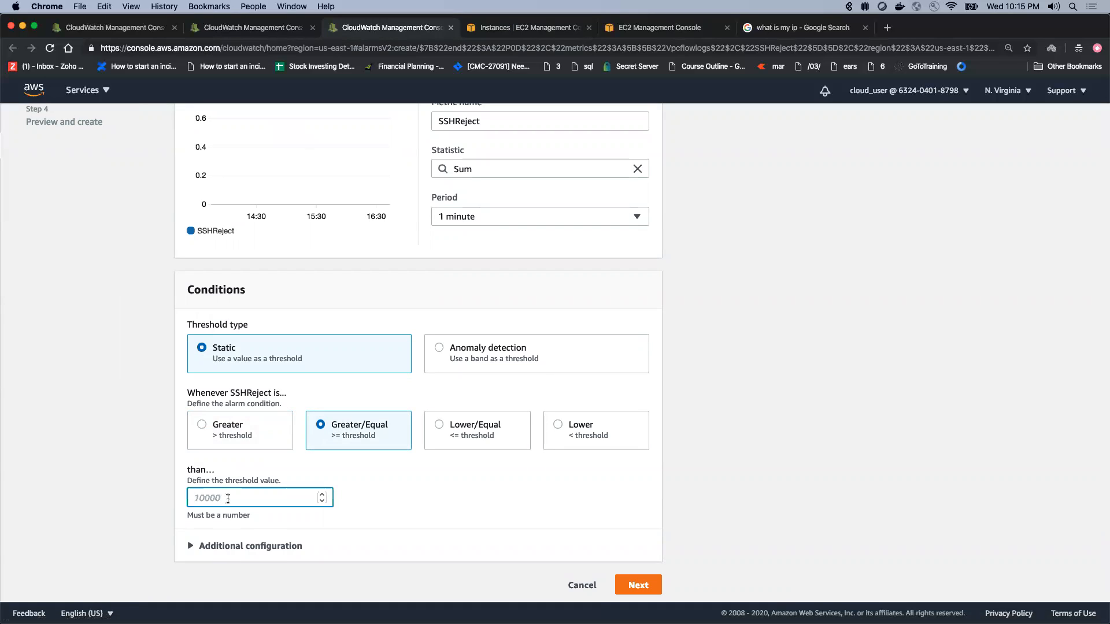
text(1)
click(355, 516)
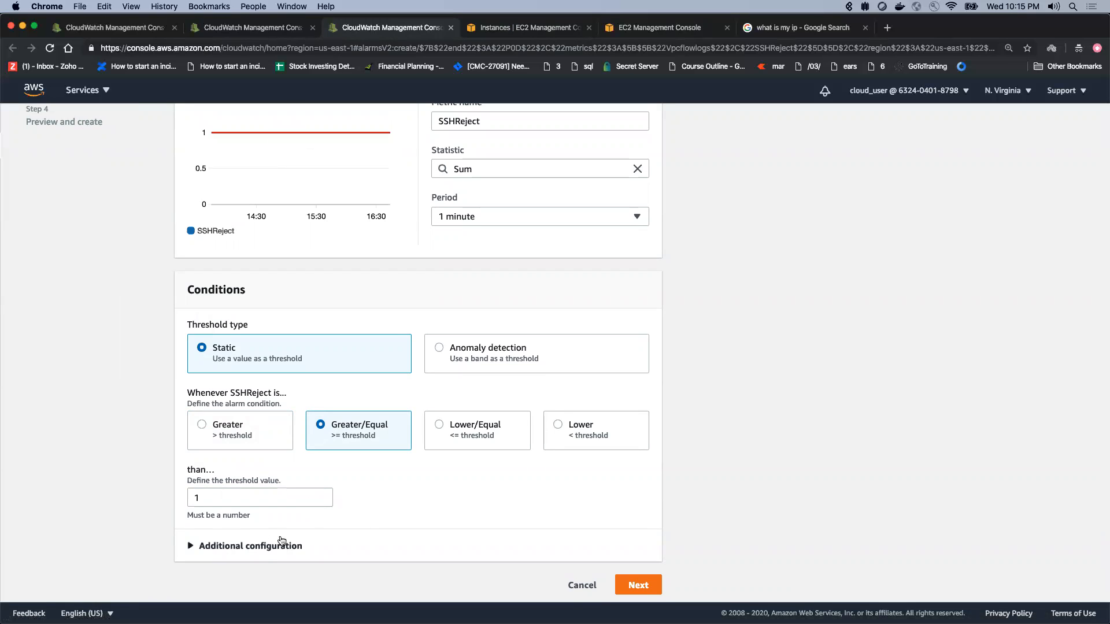
click(642, 585)
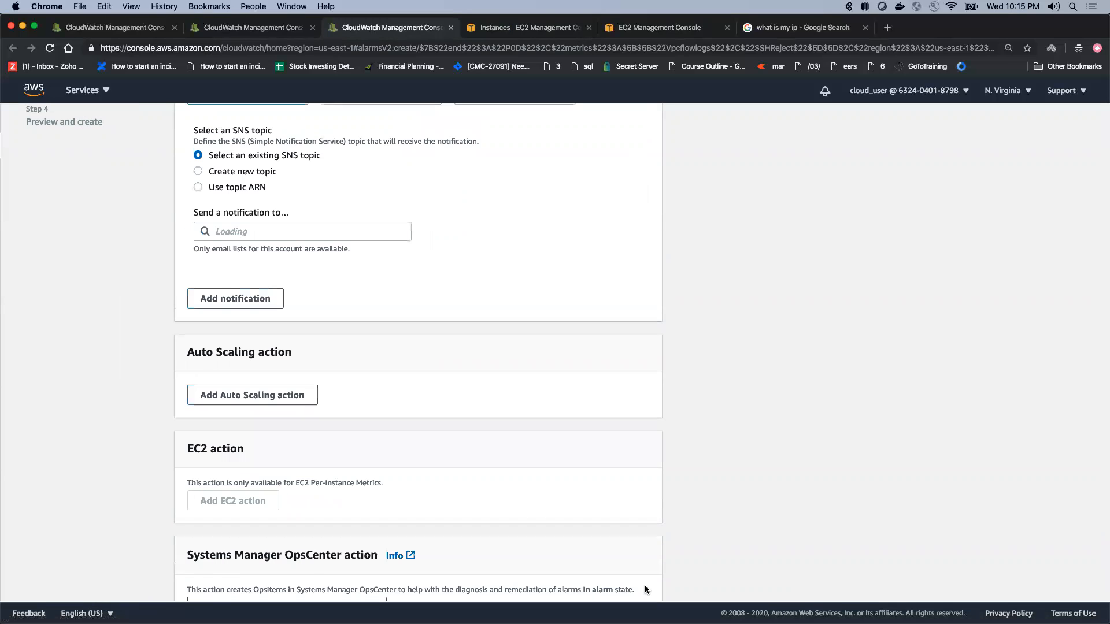
Step: Send the In alarm notification to the existing SNS topic sshrejects-alerts and proceed to the name and description
scroll(450, 331, up, 3)
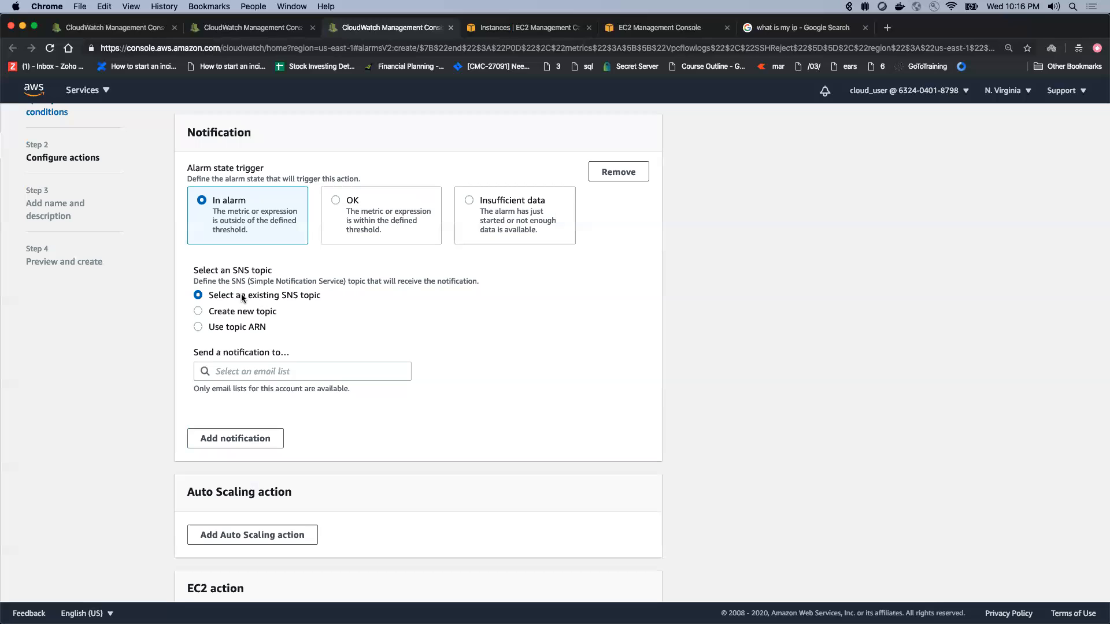
click(251, 369)
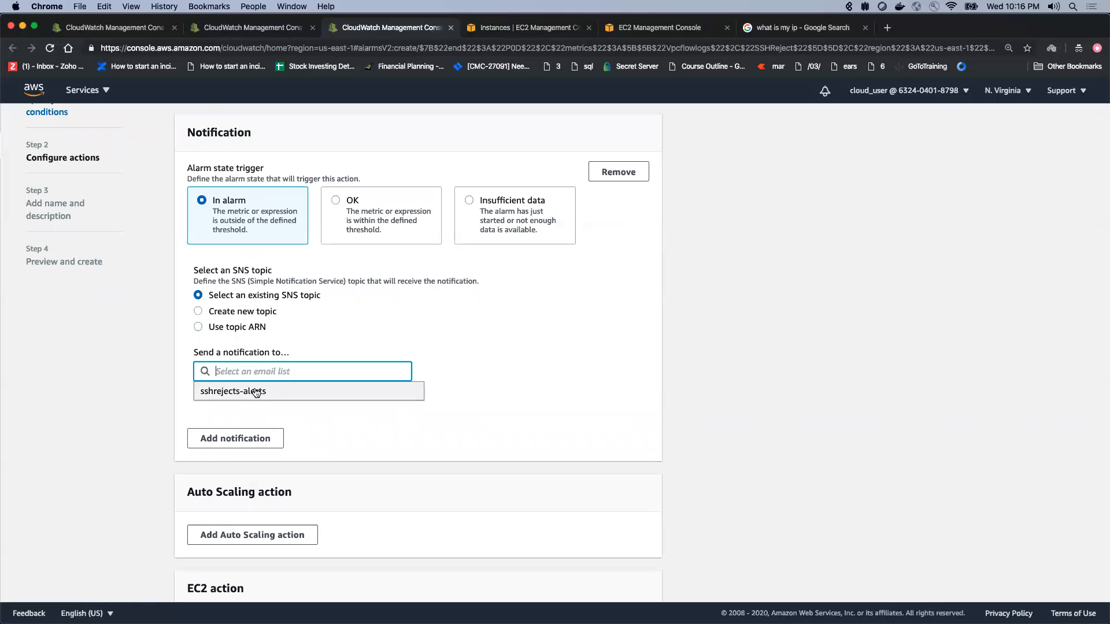
click(254, 390)
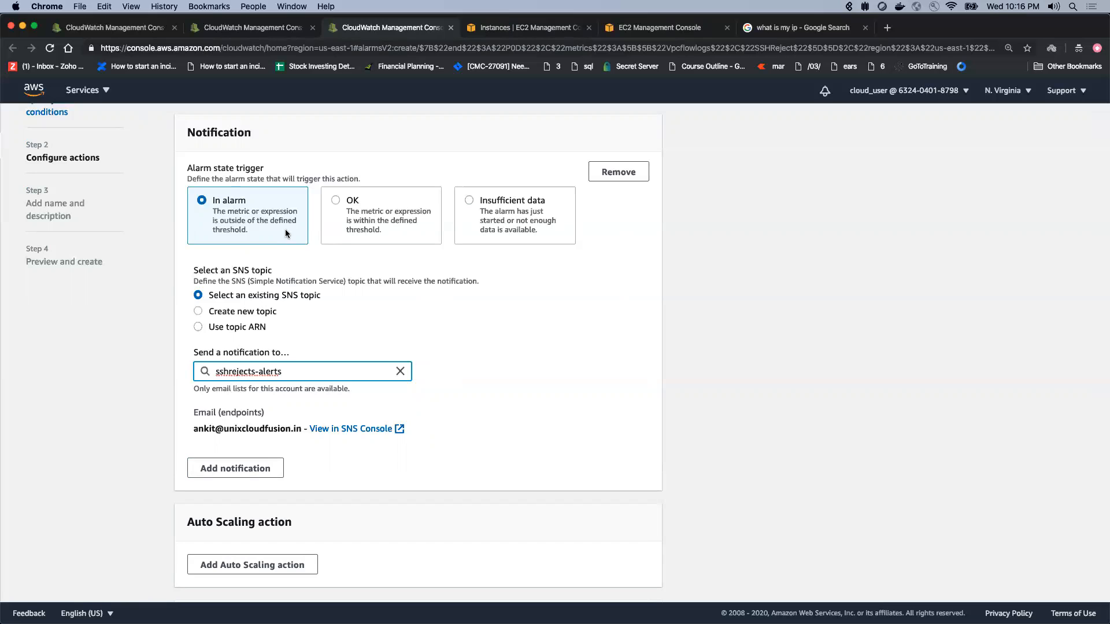
scroll(389, 400, down, 5)
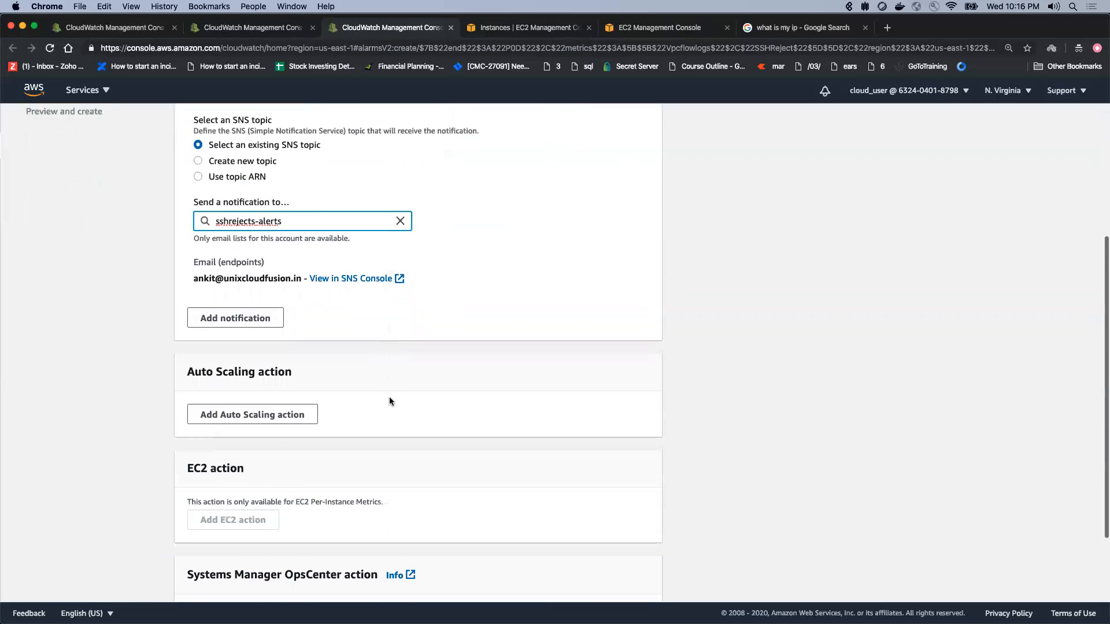
click(638, 570)
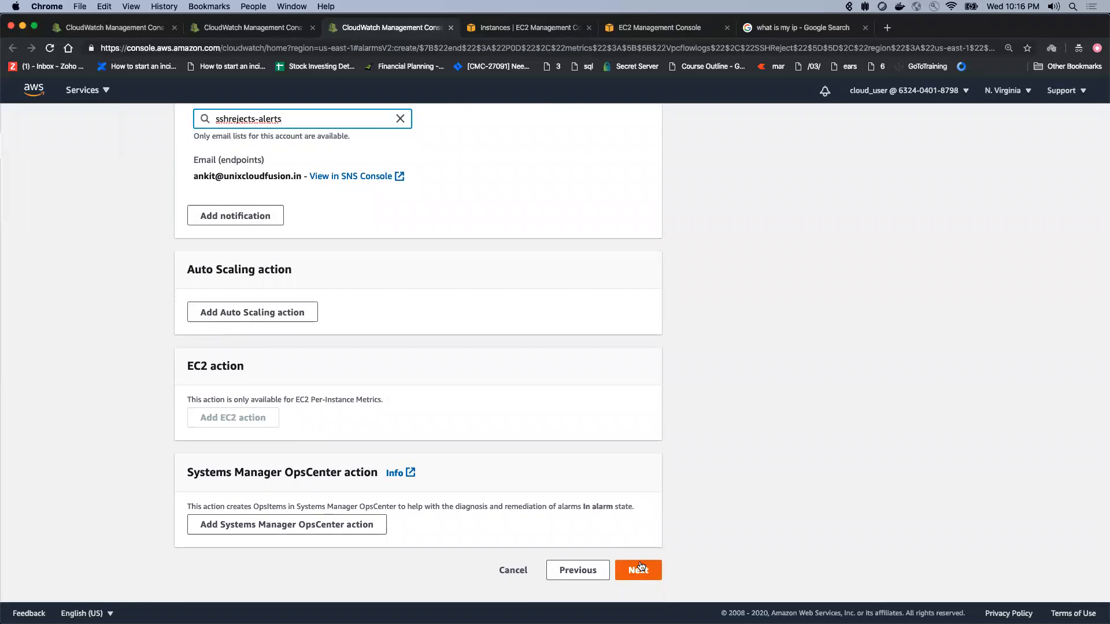
Step: Name the alarm SShRejects-high
click(292, 256)
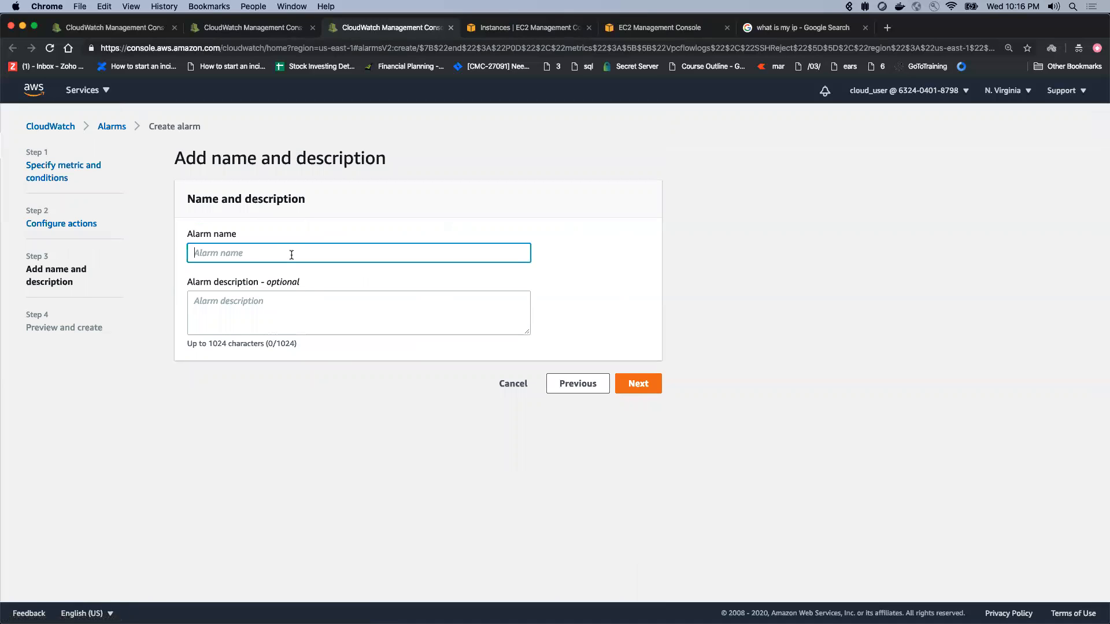
text(SShRejects-high)
Step: Enter the alarm description "Ssh rejects on port 22 are monitored"
click(285, 318)
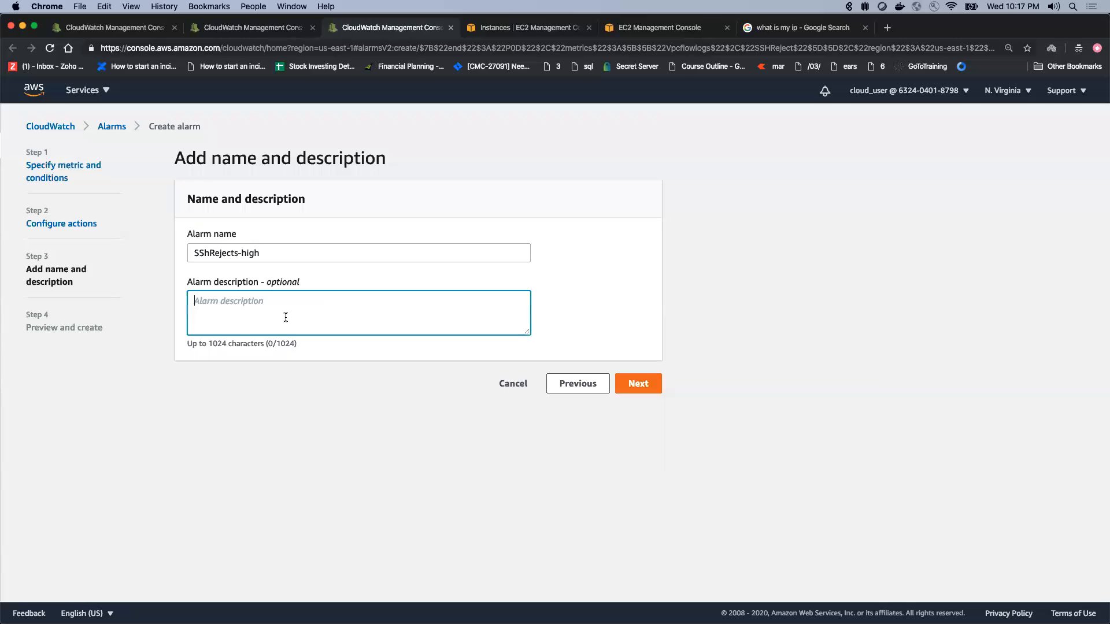
text(Ssh rejects onn por)
key(BackSpace)
key(BackSpace)
key(BackSpace)
key(BackSpace)
key(BackSpace)
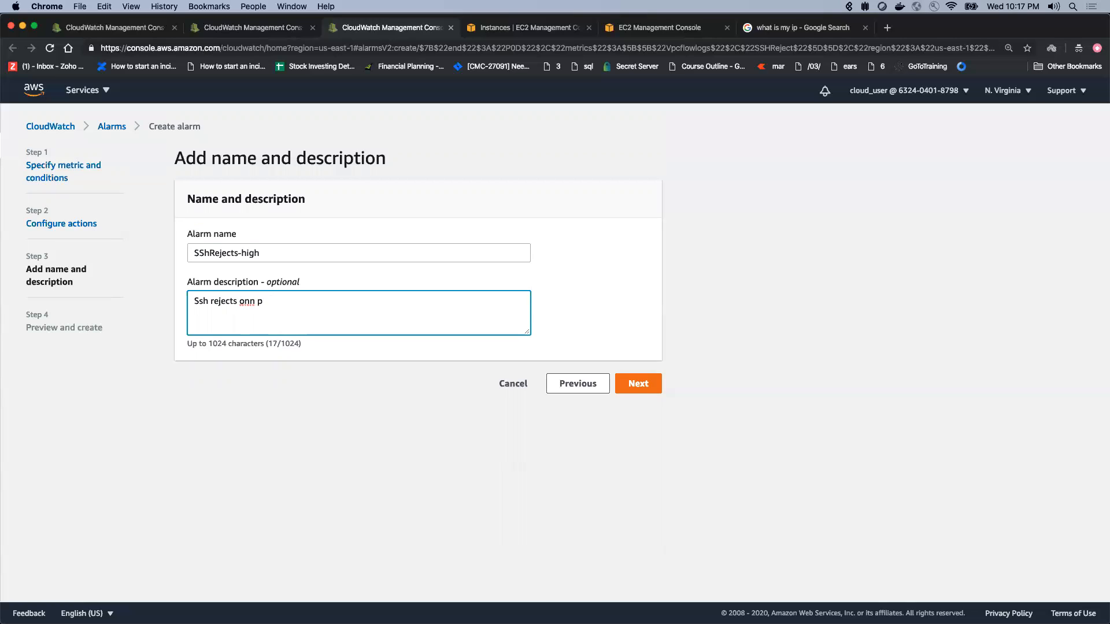
text(port 22 are monitored)
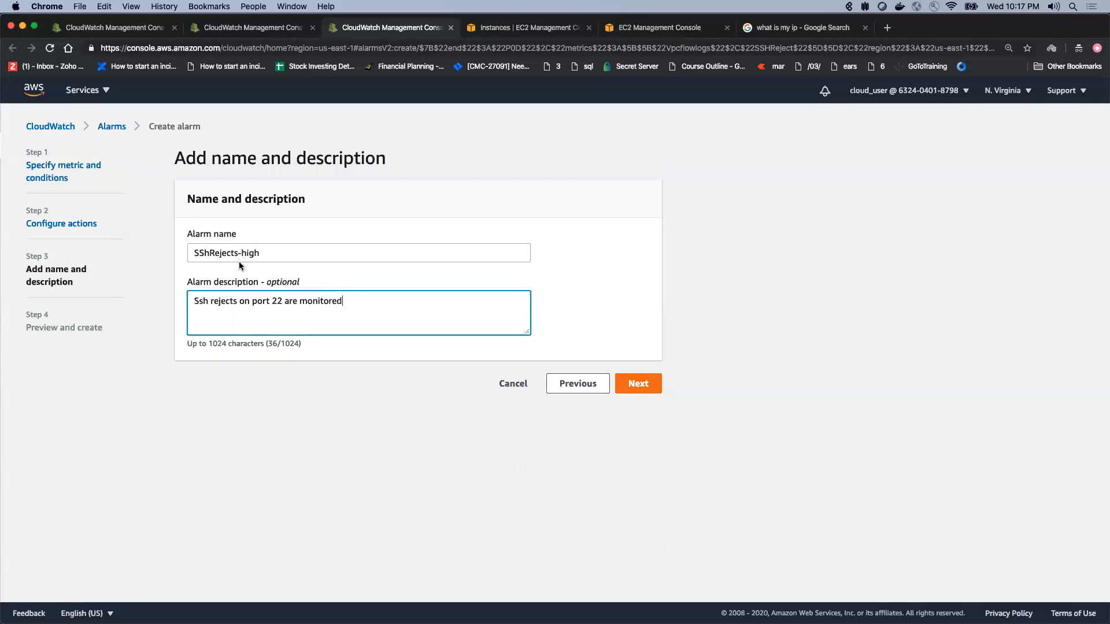
Step: Proceed to the preview, review the alarm settings and create the alarm
click(641, 384)
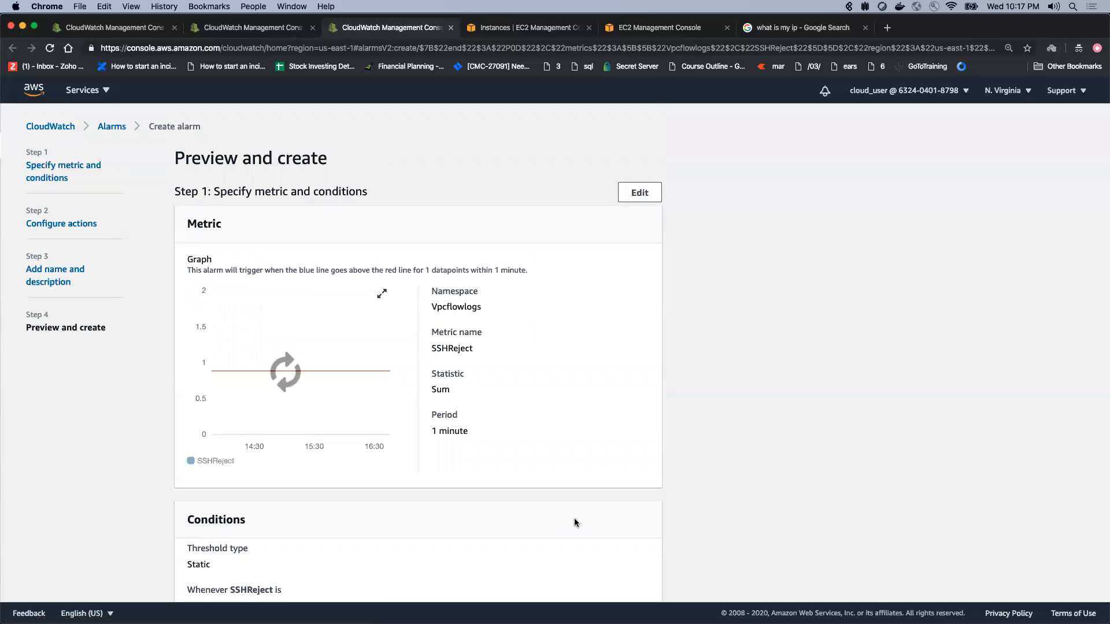
scroll(574, 519, down, 10)
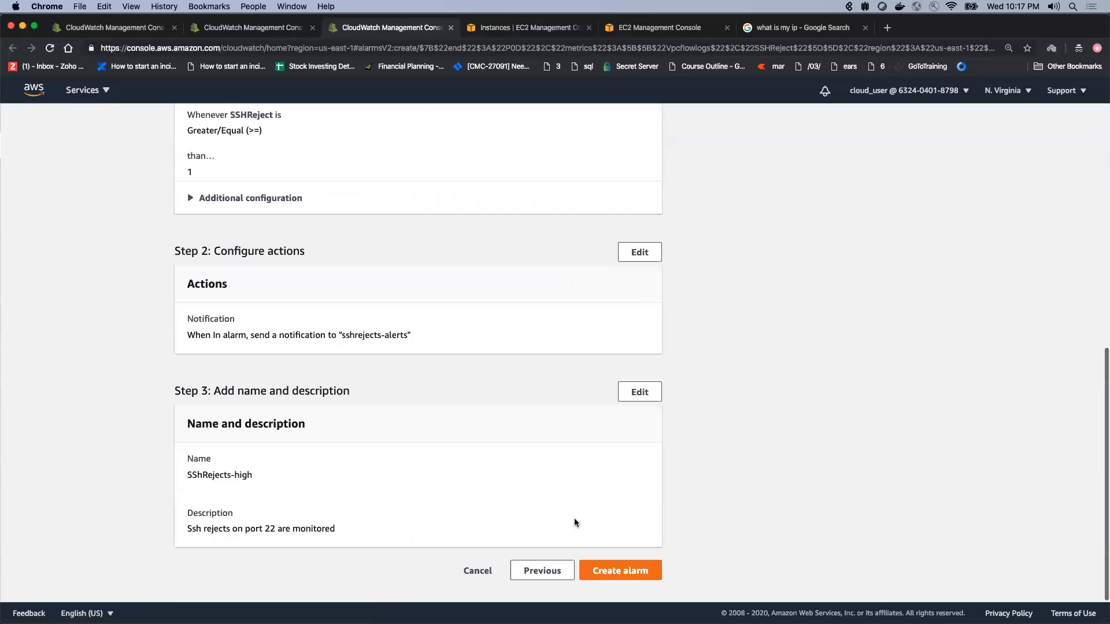
click(618, 571)
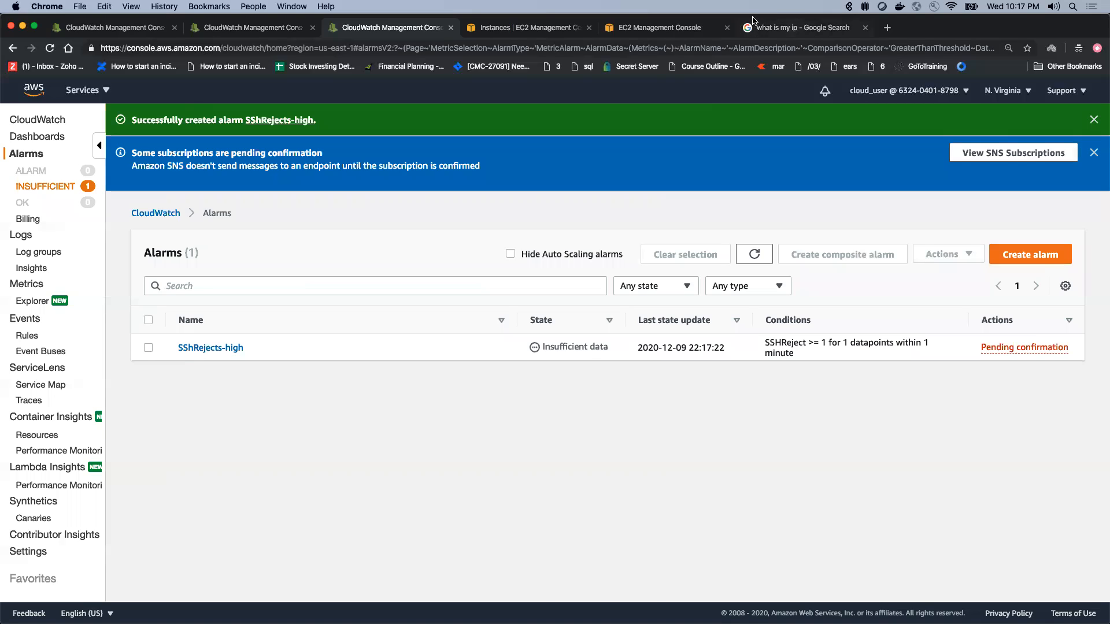
Step: Open the EC2 security group page, then switch to iTerm2 and rerun the SSH connection to 3.83.148.155
click(688, 32)
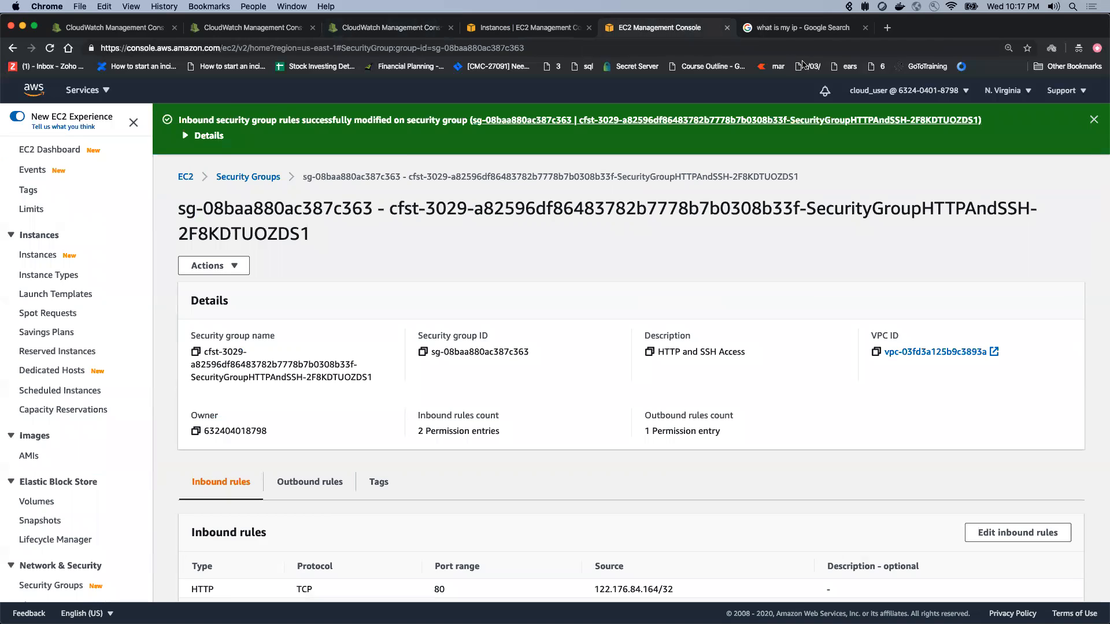
key(super+Tab)
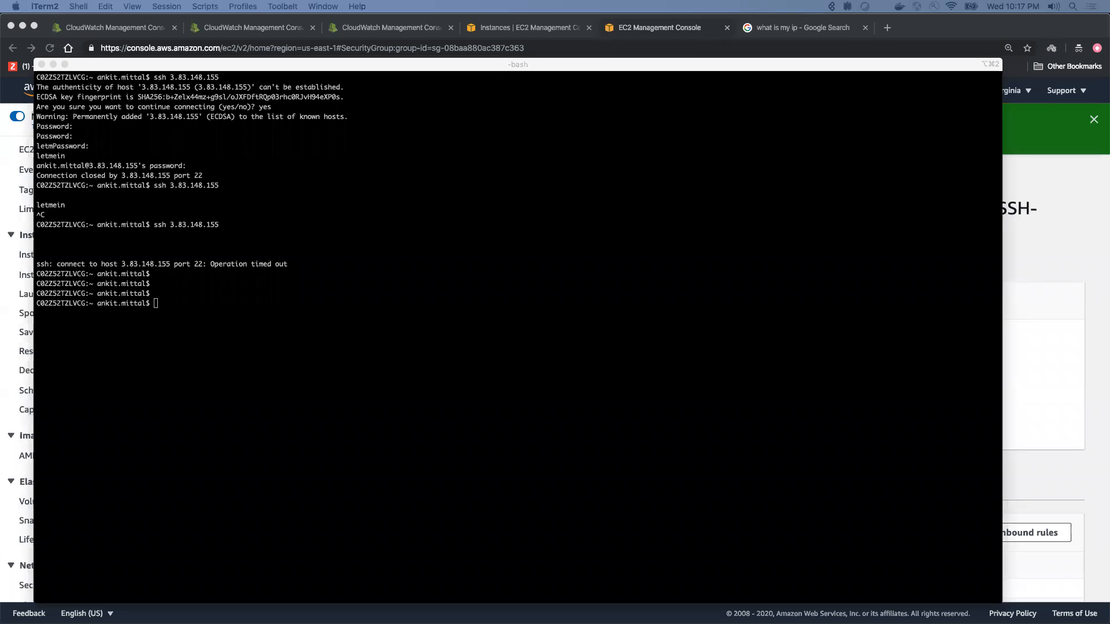
click(755, 324)
key(Up)
key(Return)
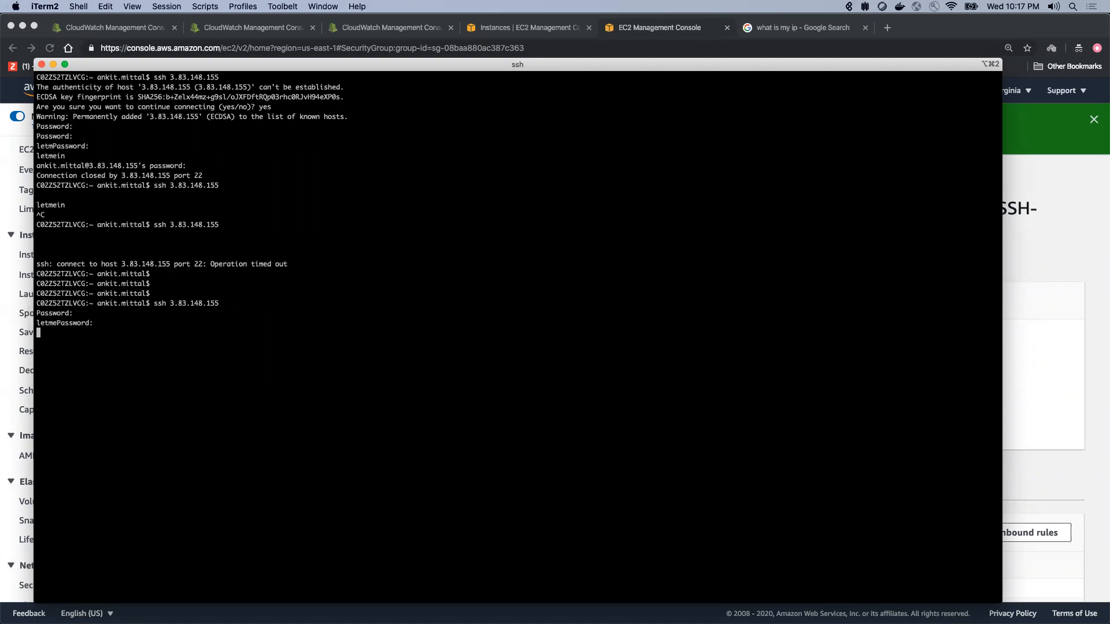
Step: Switch back to Chrome and refresh the CloudWatch alarms list to check the state of the SShRejects-high alarm
click(1037, 259)
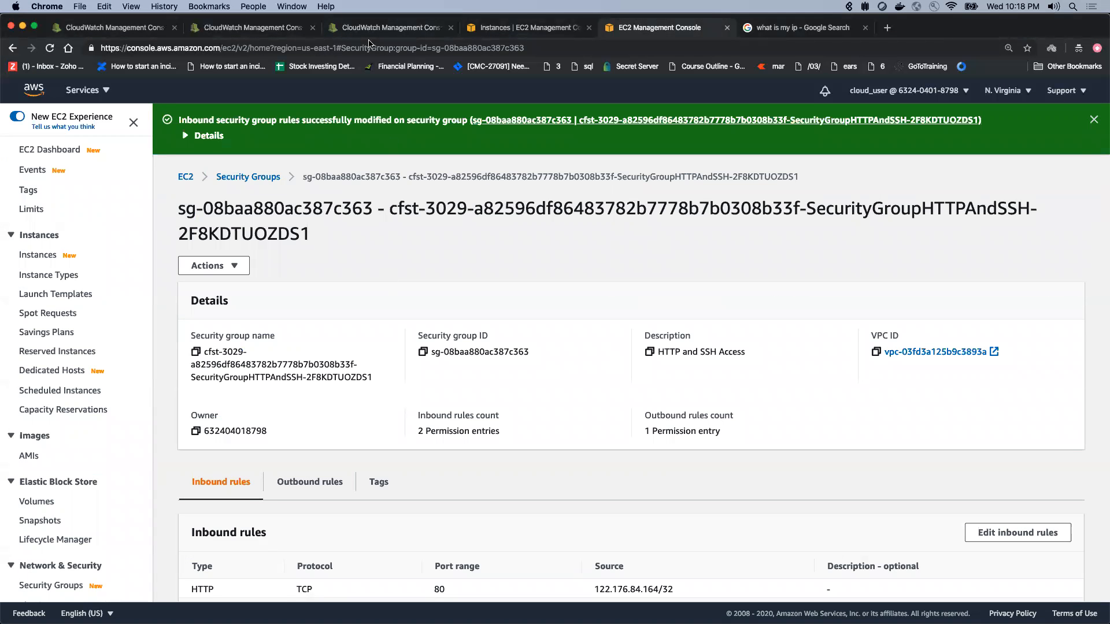
click(258, 29)
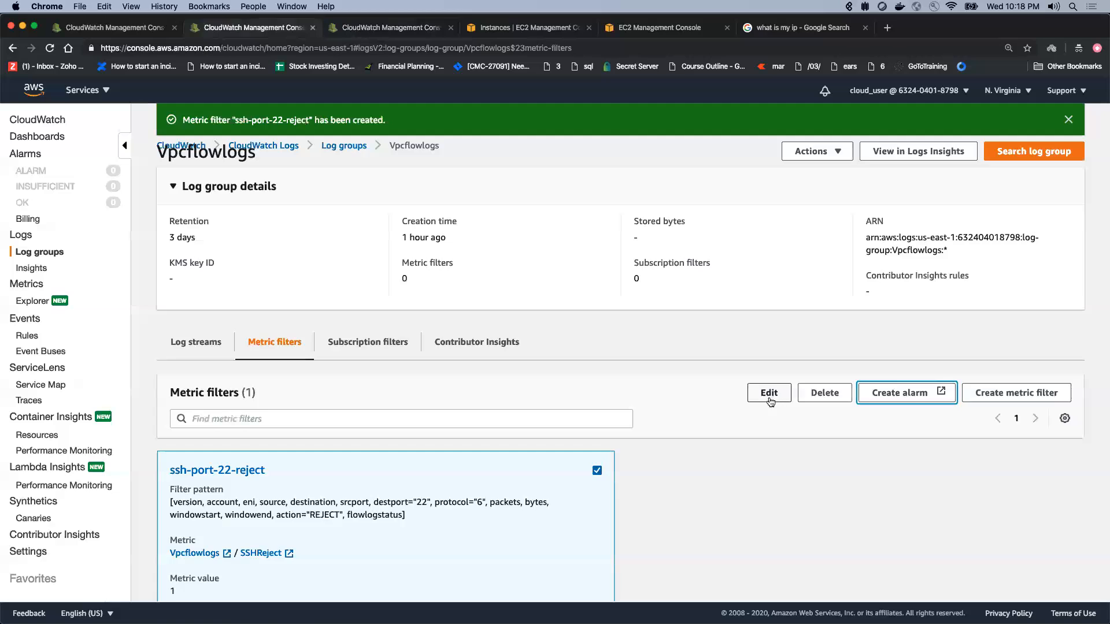
click(383, 28)
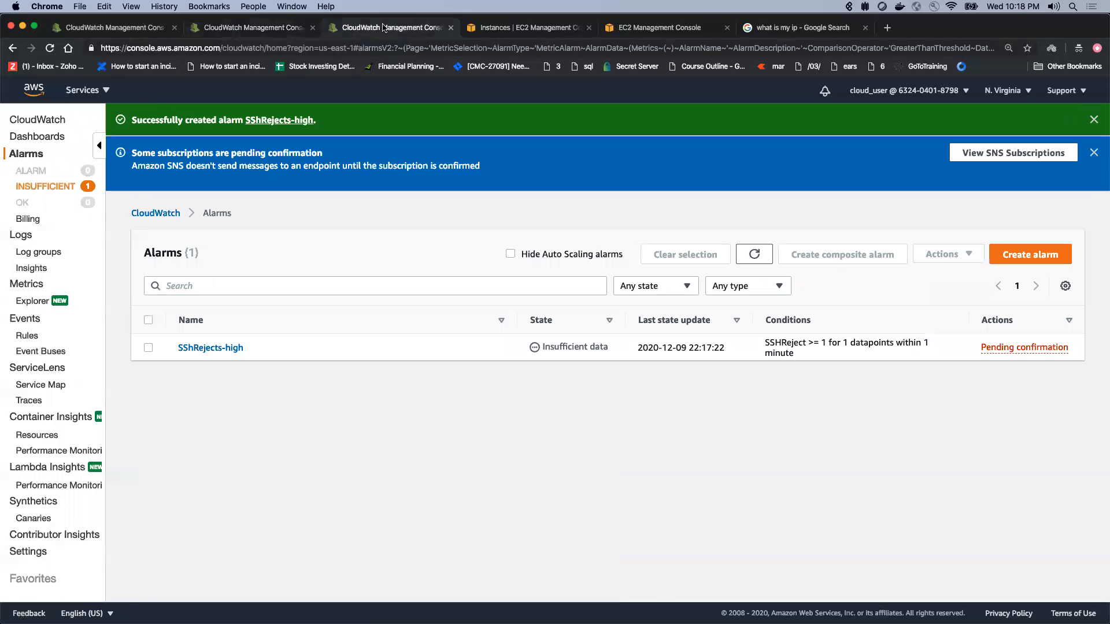
click(747, 259)
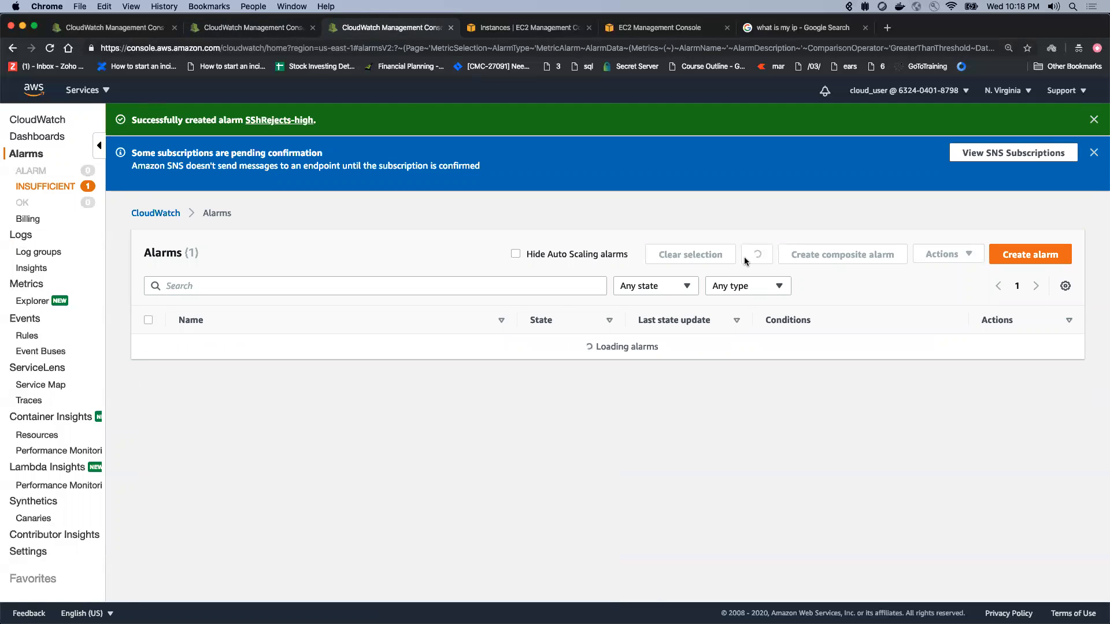